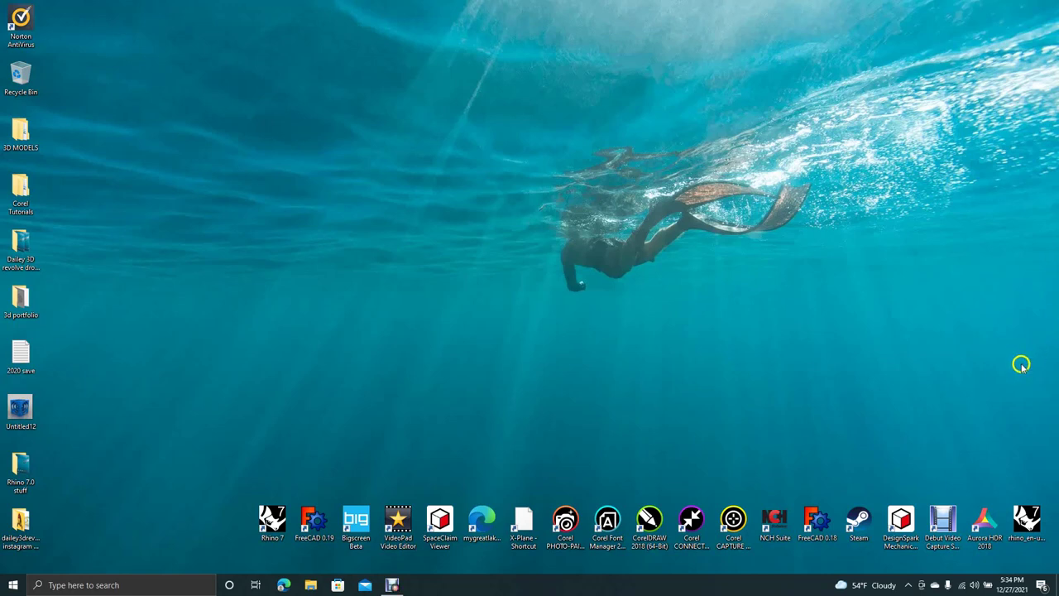
Step: Launch Rhinoceros 7 from its desktop shortcut
double_click(277, 532)
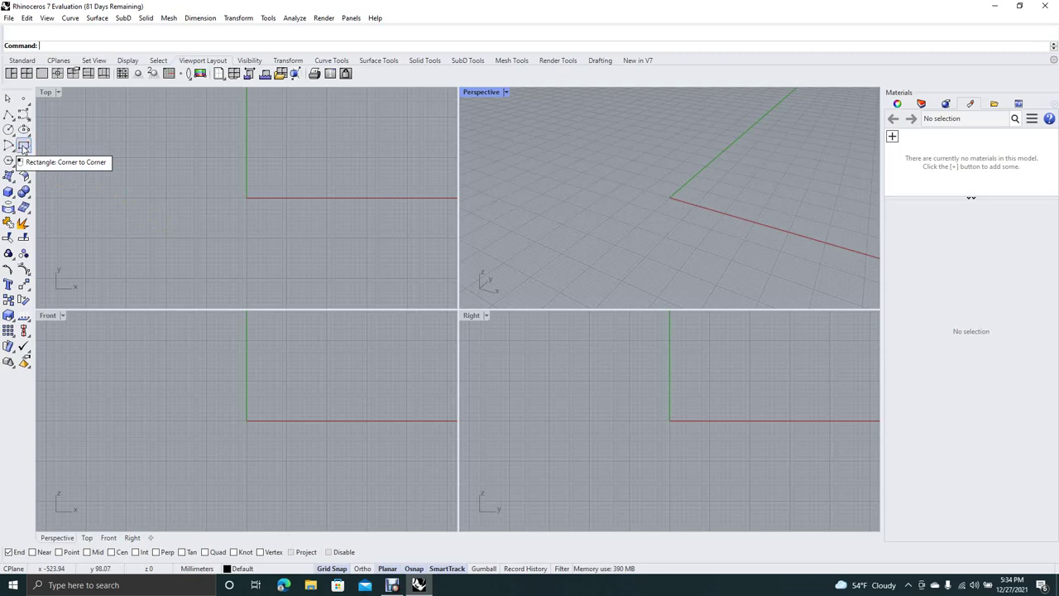
Step: With Grid Snap on, draw a tall rectangle left of the origin in the Top view
click(23, 148)
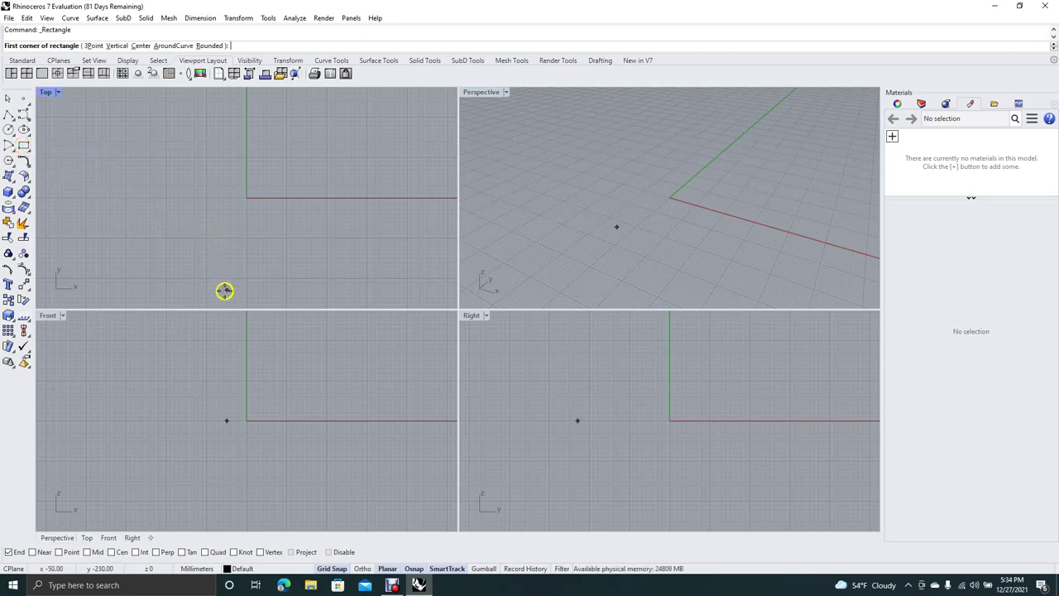
click(332, 568)
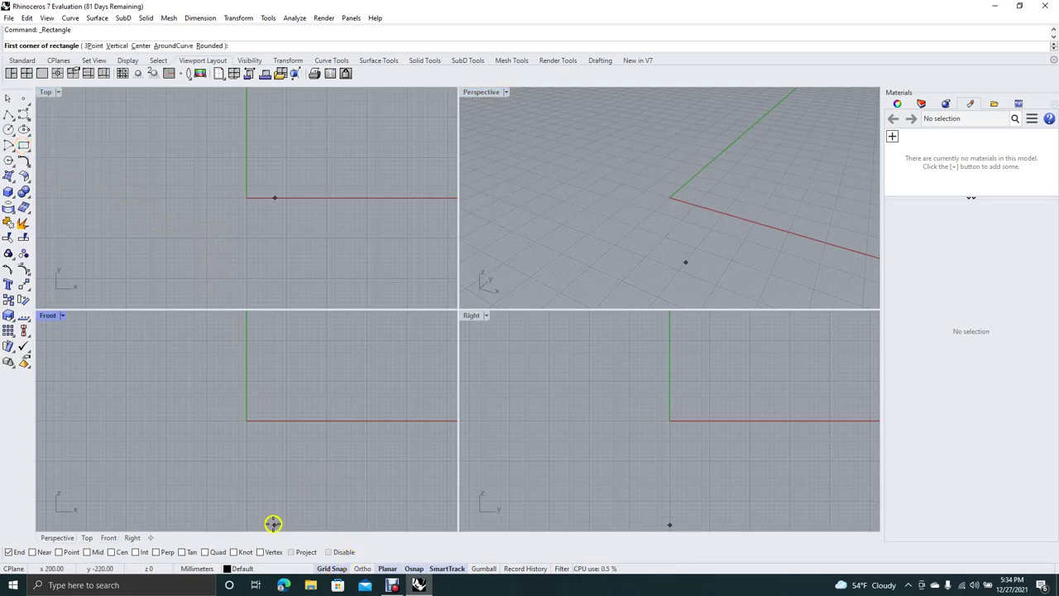
click(123, 157)
click(141, 188)
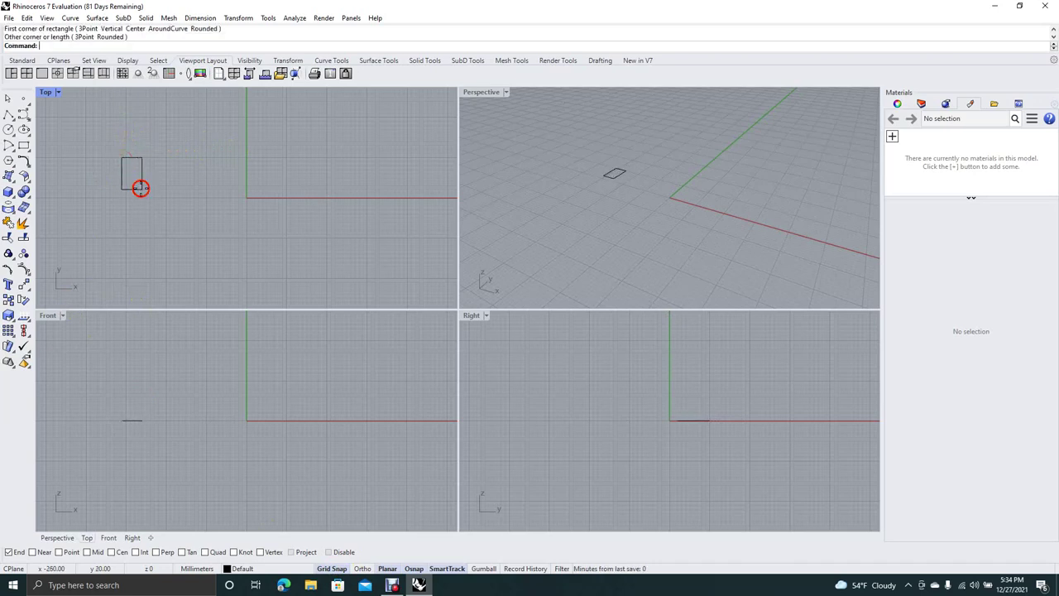
key(ctrl+z)
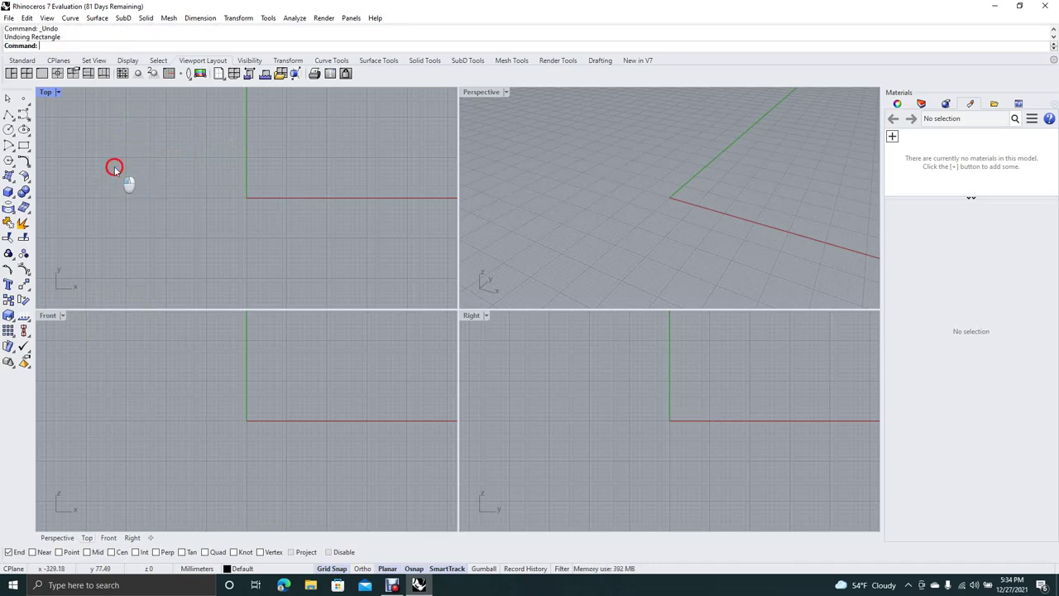
click(24, 145)
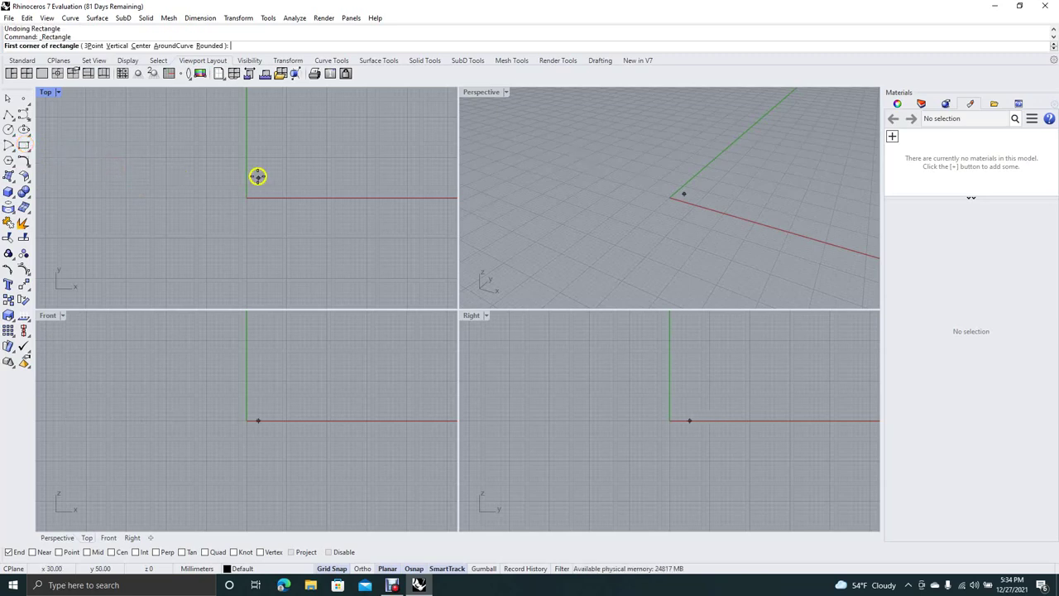
click(126, 158)
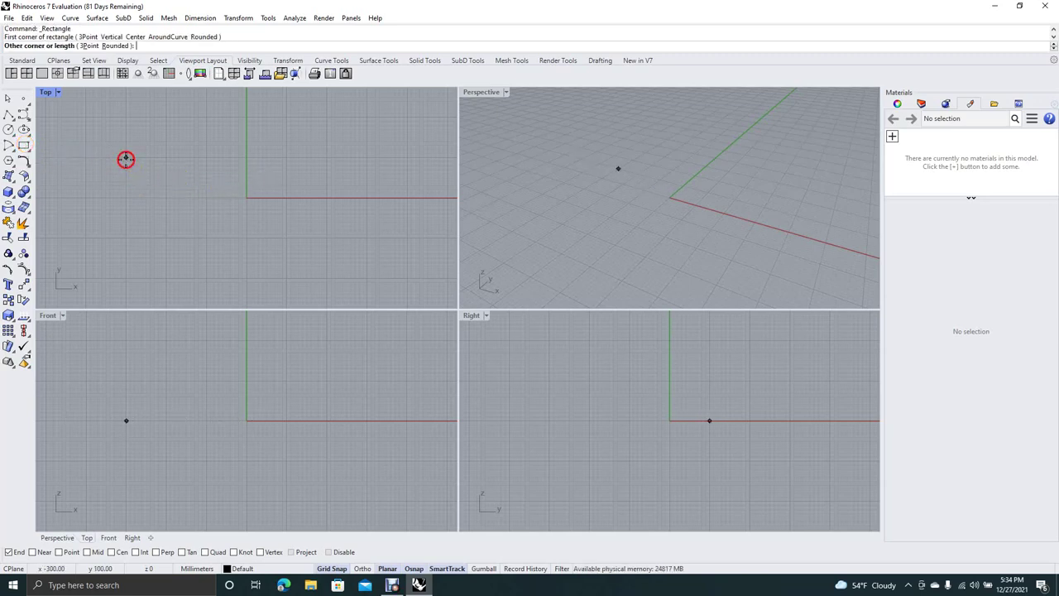
click(165, 265)
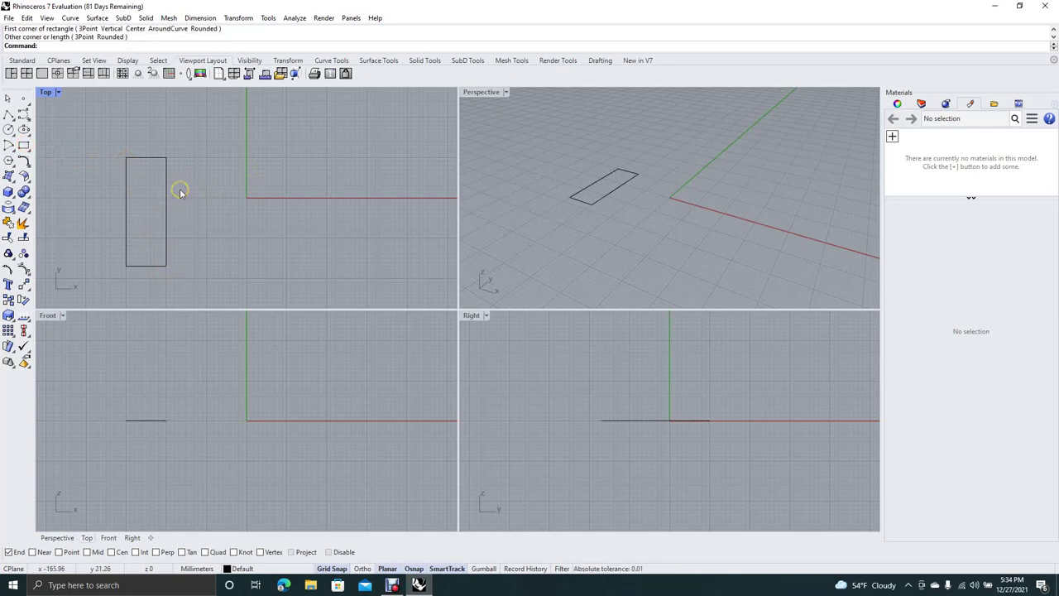
Step: Extrude the rectangle 90 mm upward into a box
text(ExtrudeCrv)
key(Return)
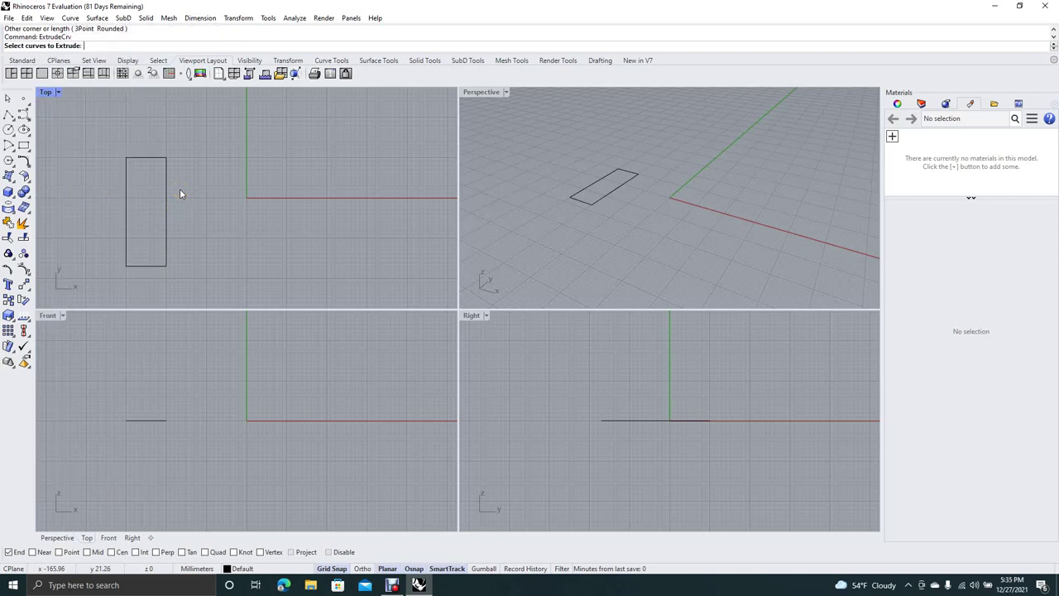
click(586, 190)
key(Return)
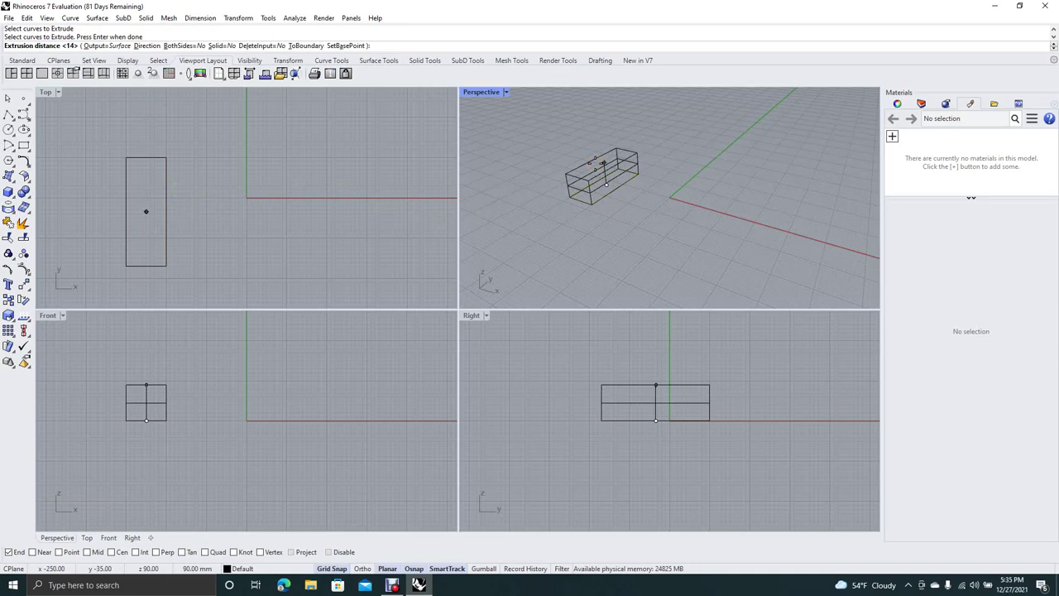
click(592, 158)
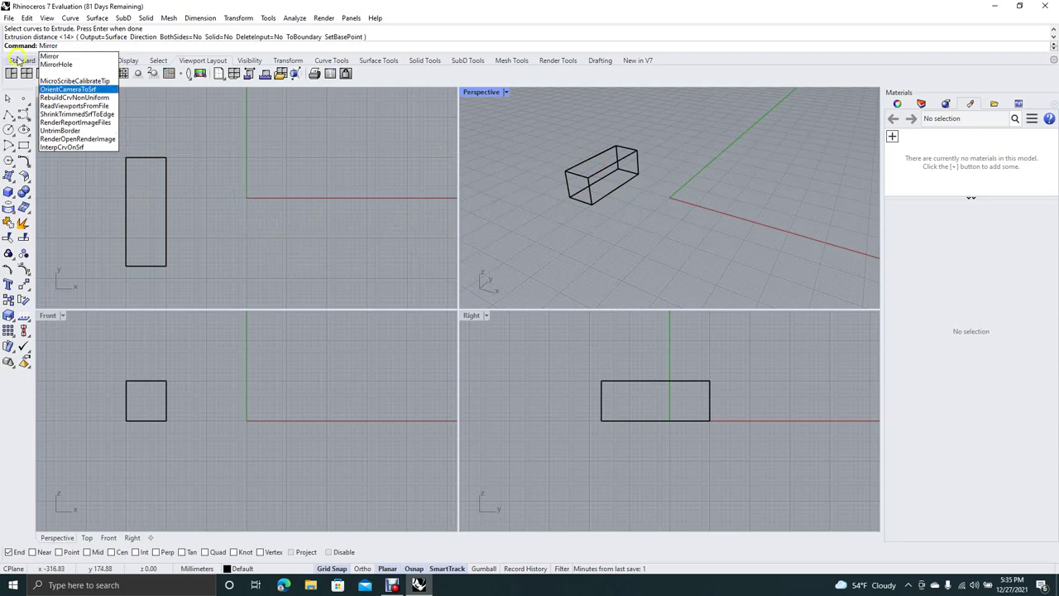
Step: Mirror the rectangle curve across the Y axis at the origin to the right side
click(46, 56)
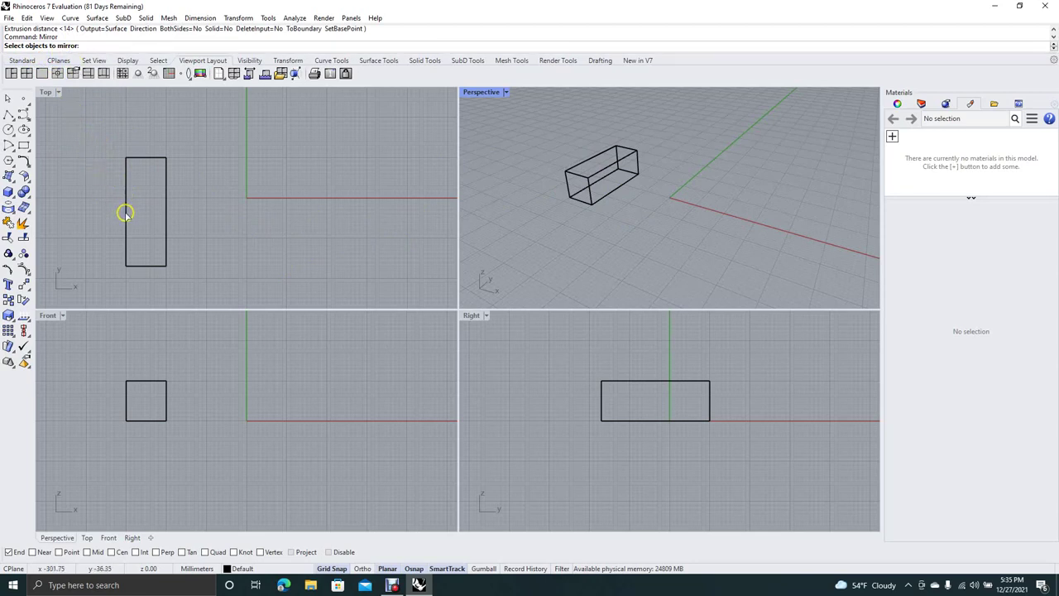
click(126, 215)
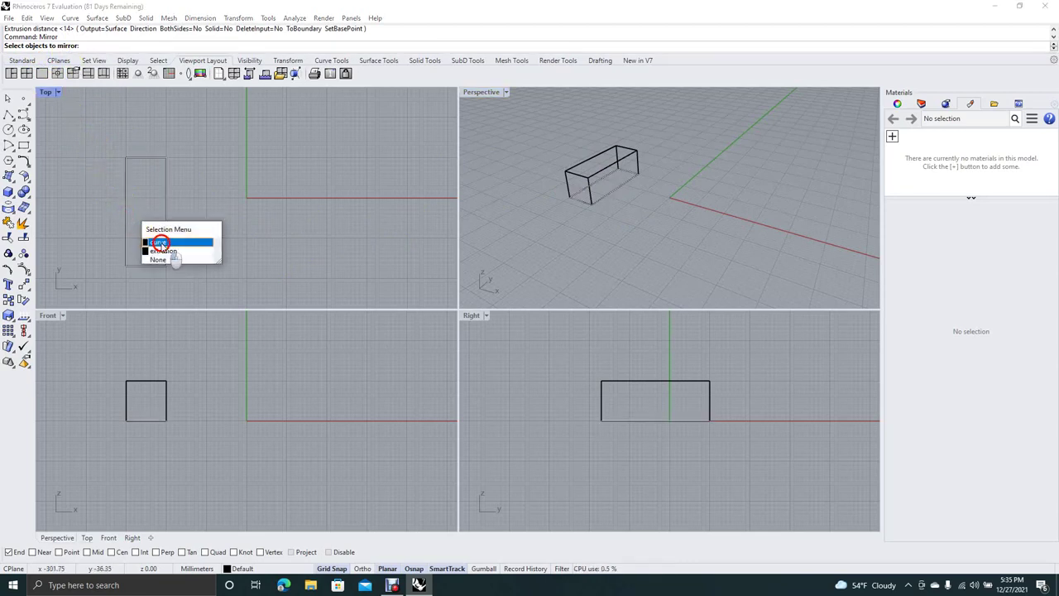
click(162, 243)
key(Return)
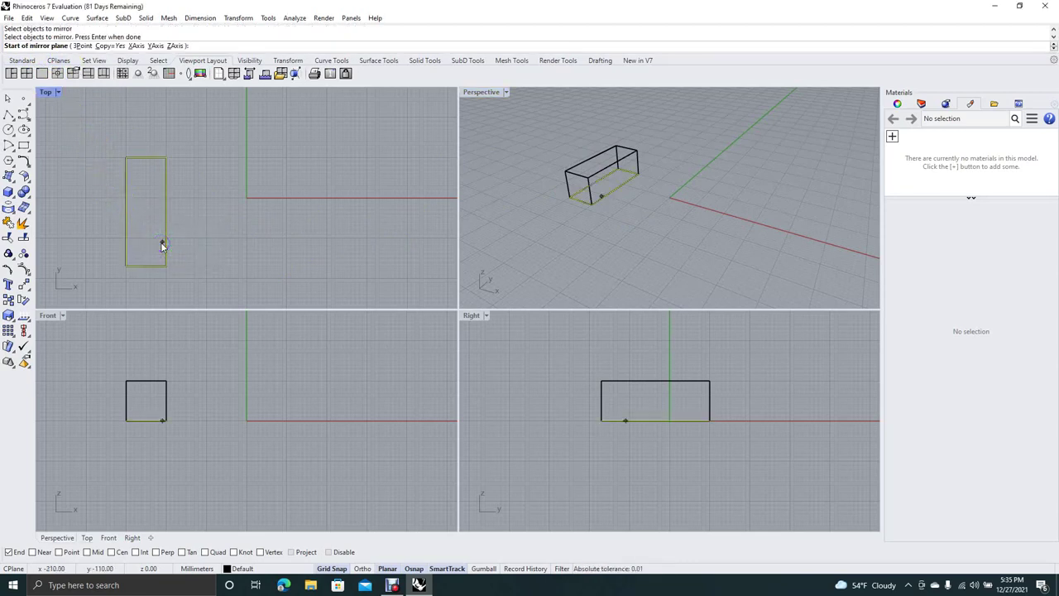
click(246, 197)
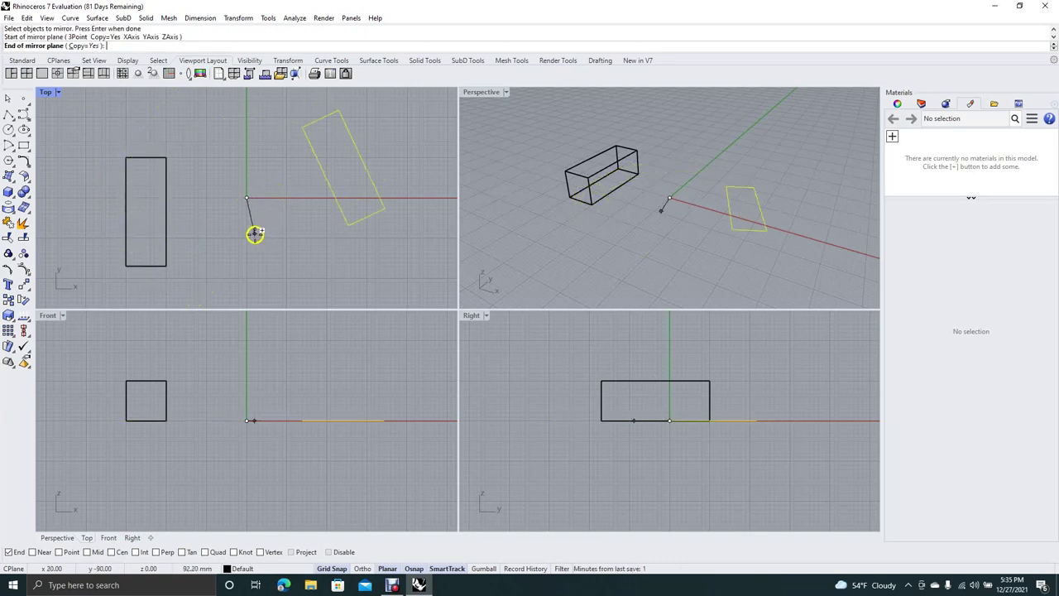
click(247, 235)
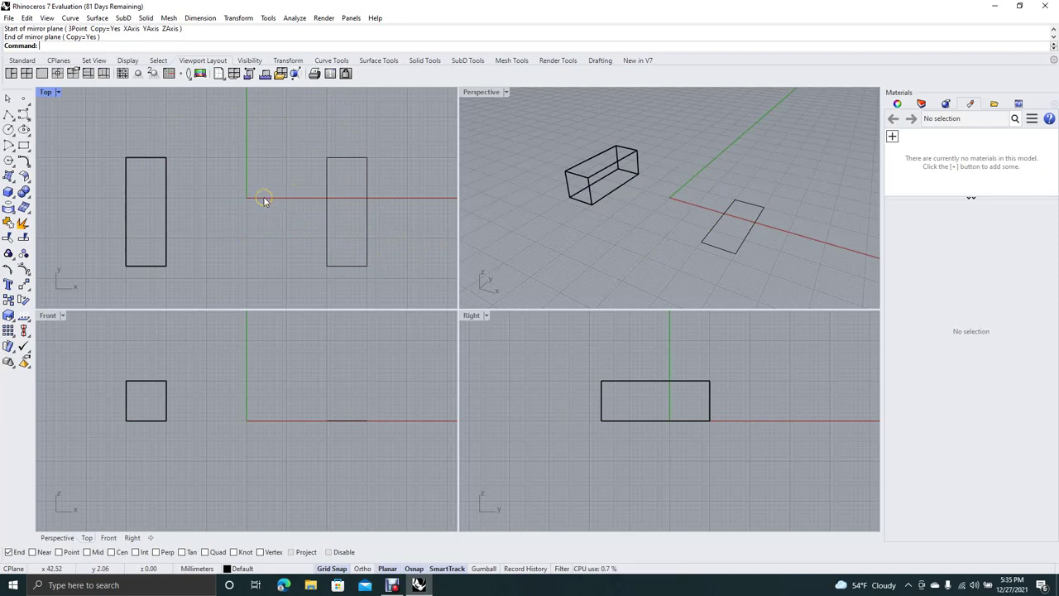
Step: Extrude the mirrored rectangle upward into a second matching box
key(Return)
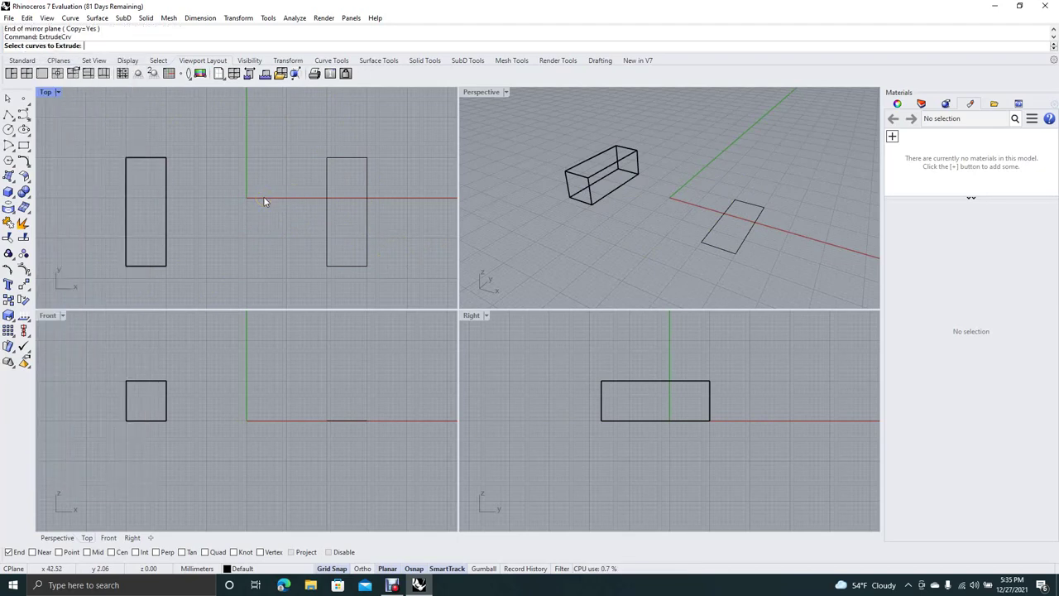
click(719, 189)
click(718, 216)
click(718, 219)
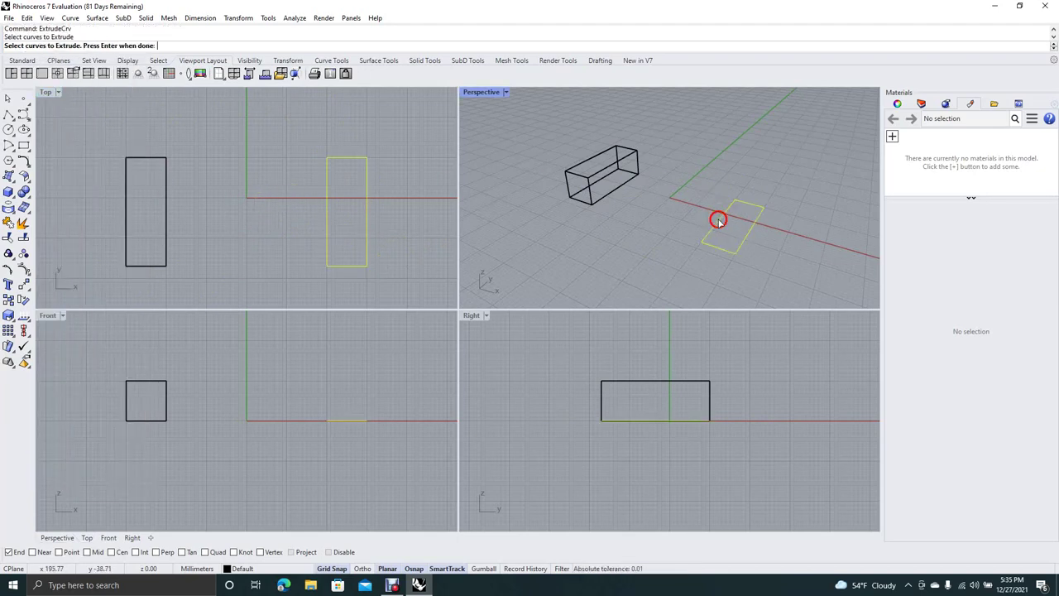
key(Return)
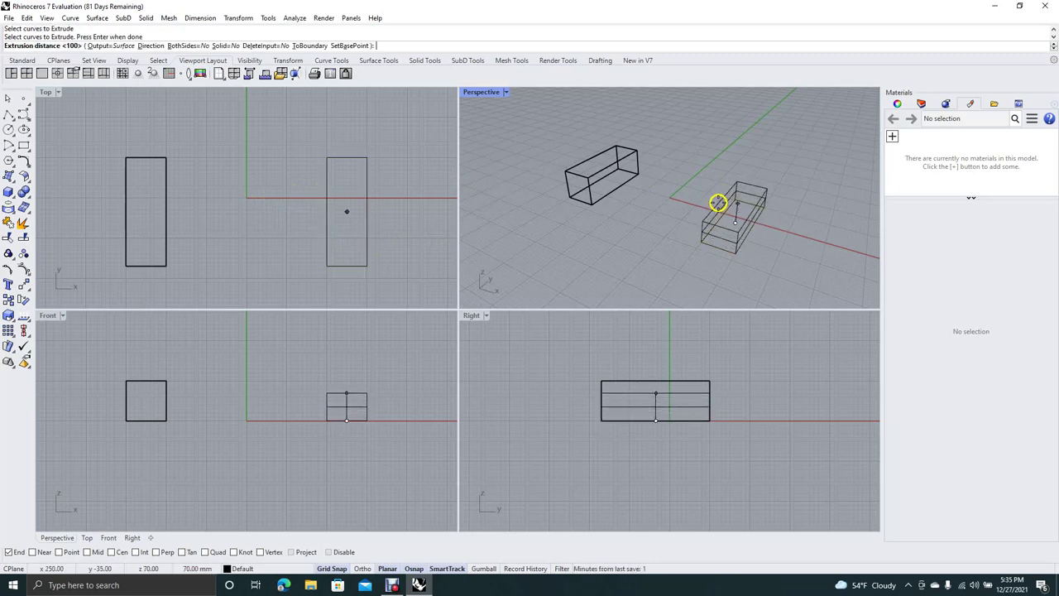
click(719, 194)
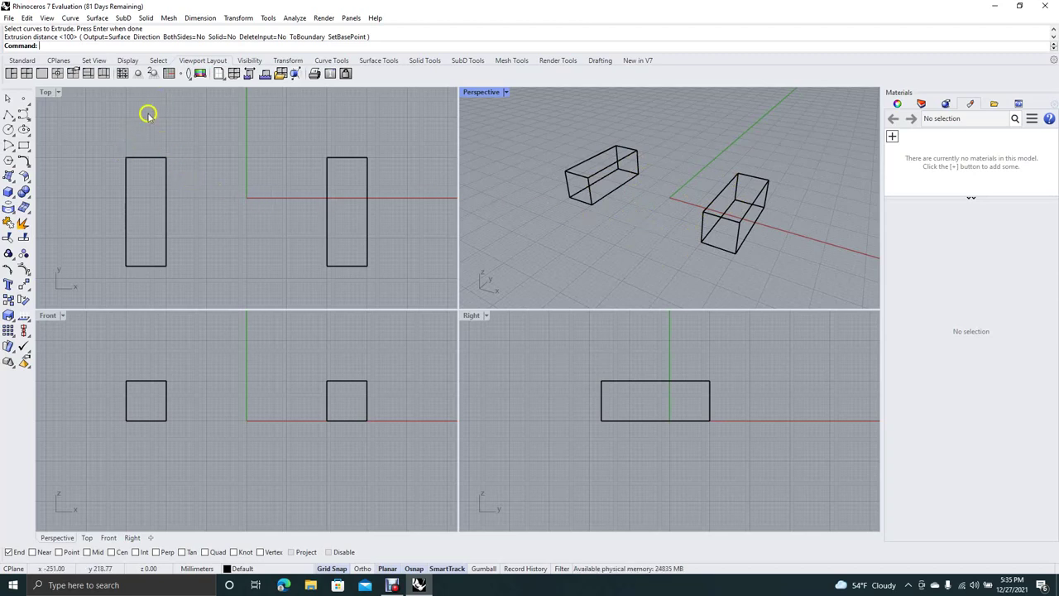
Step: Draw a closed triangular polyline with its apex above the left rectangle's top edge
click(10, 114)
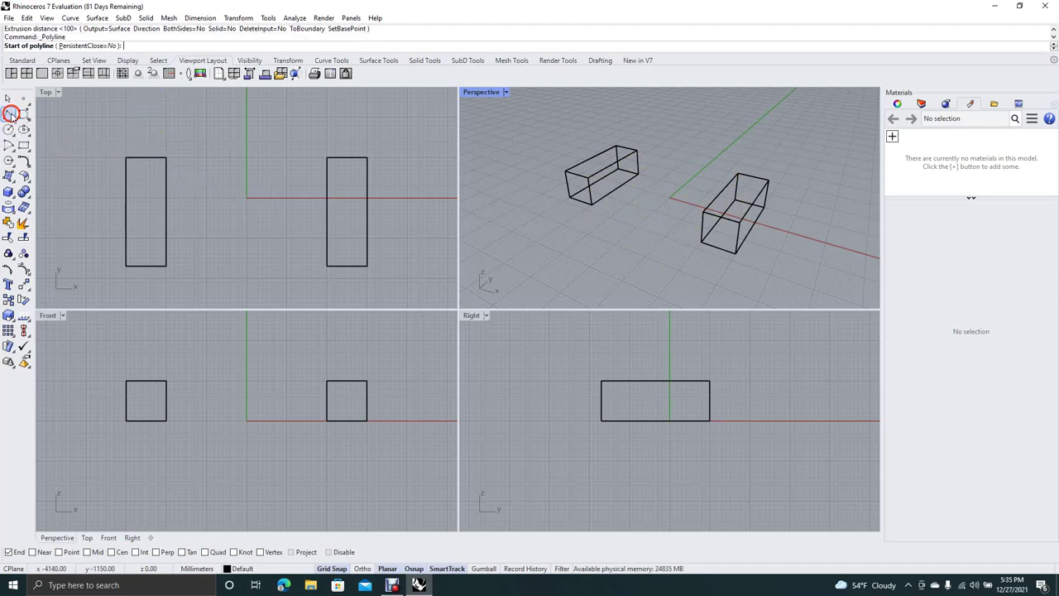
click(123, 155)
click(123, 155)
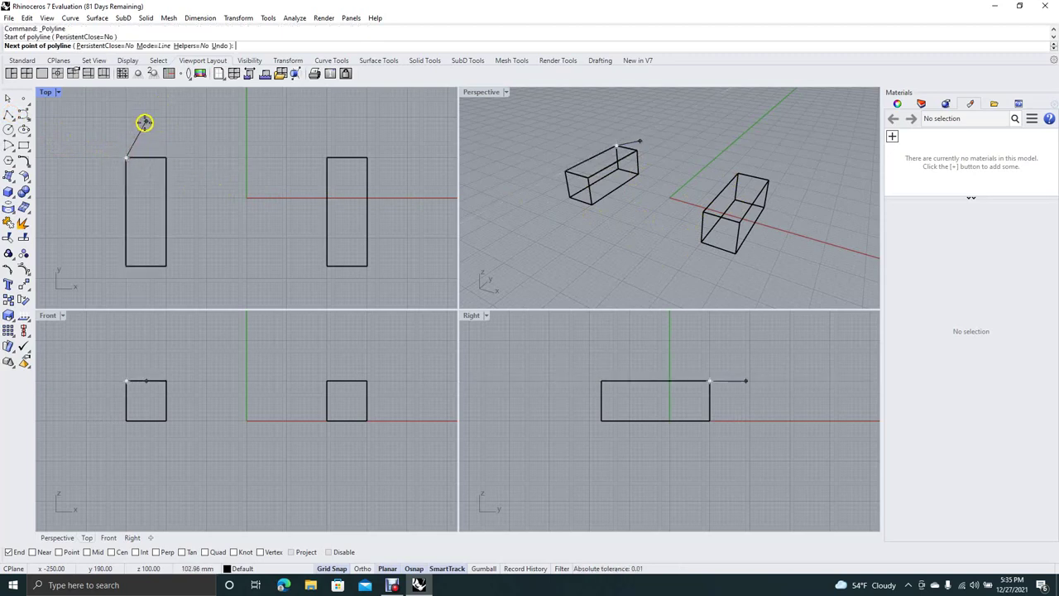
click(146, 117)
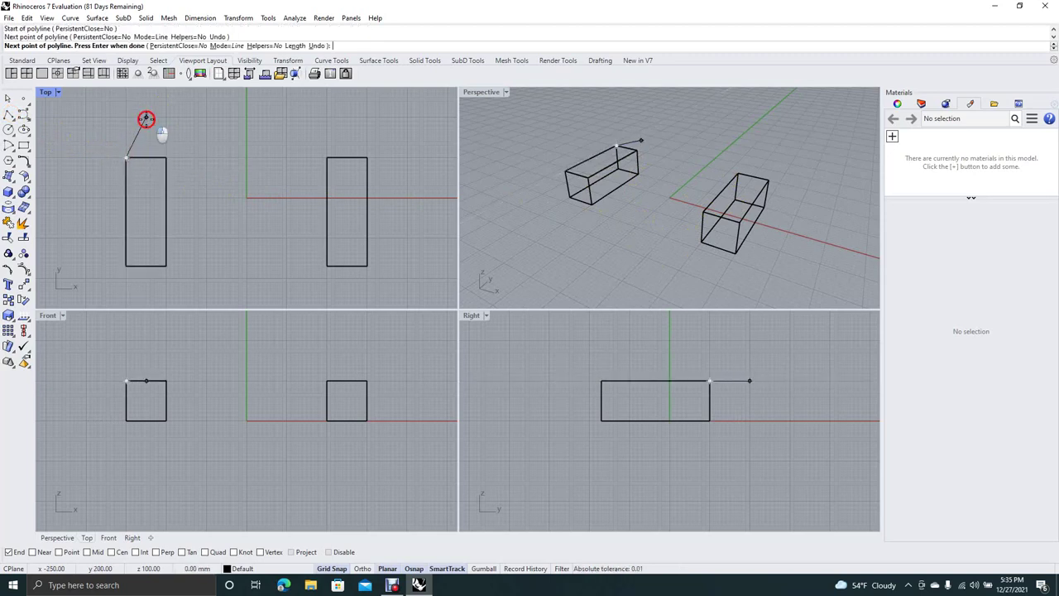
click(167, 154)
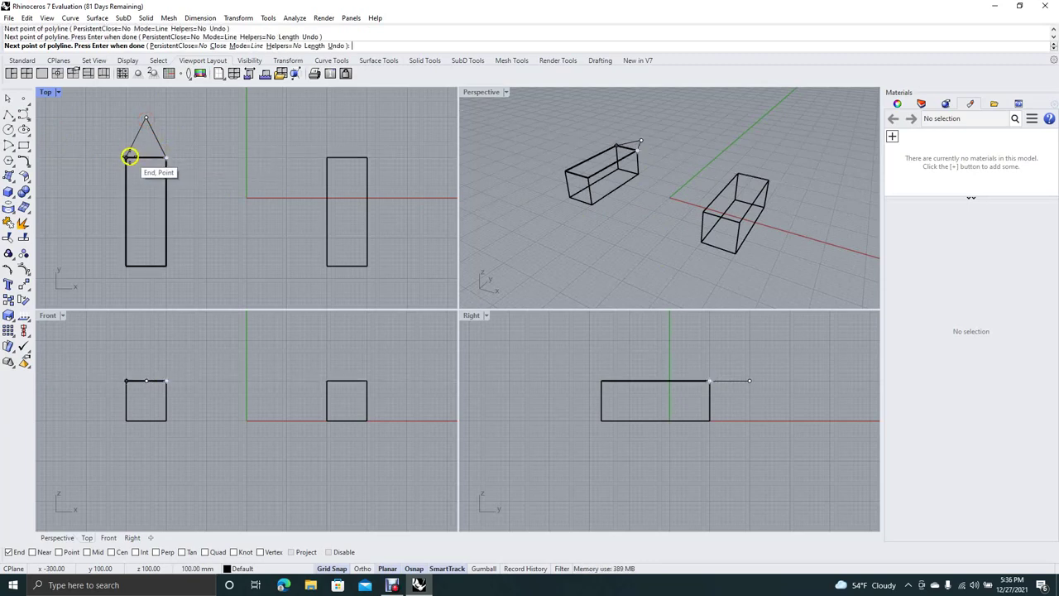
click(127, 155)
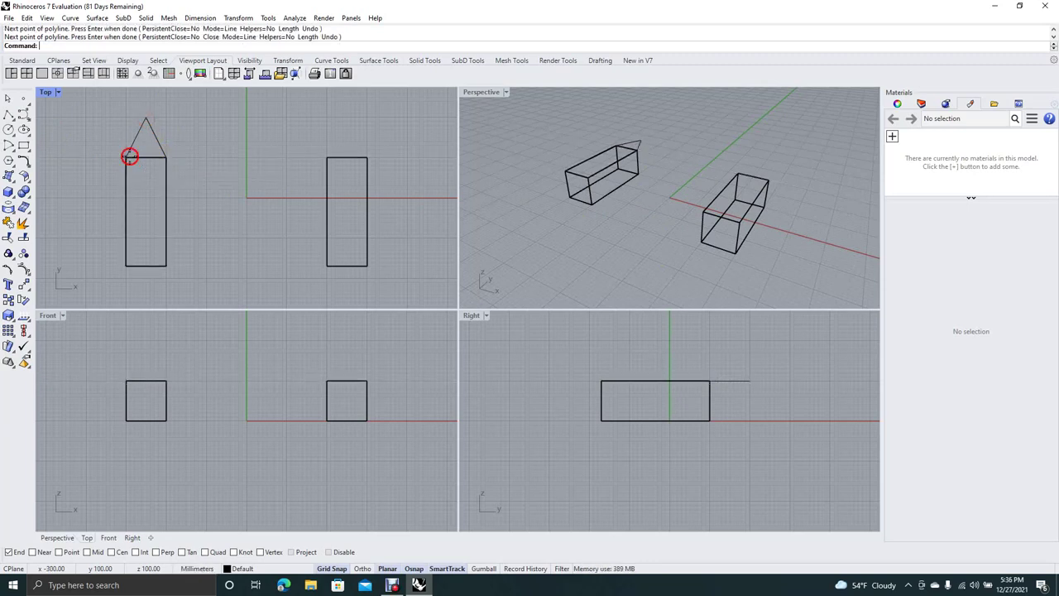
click(7, 98)
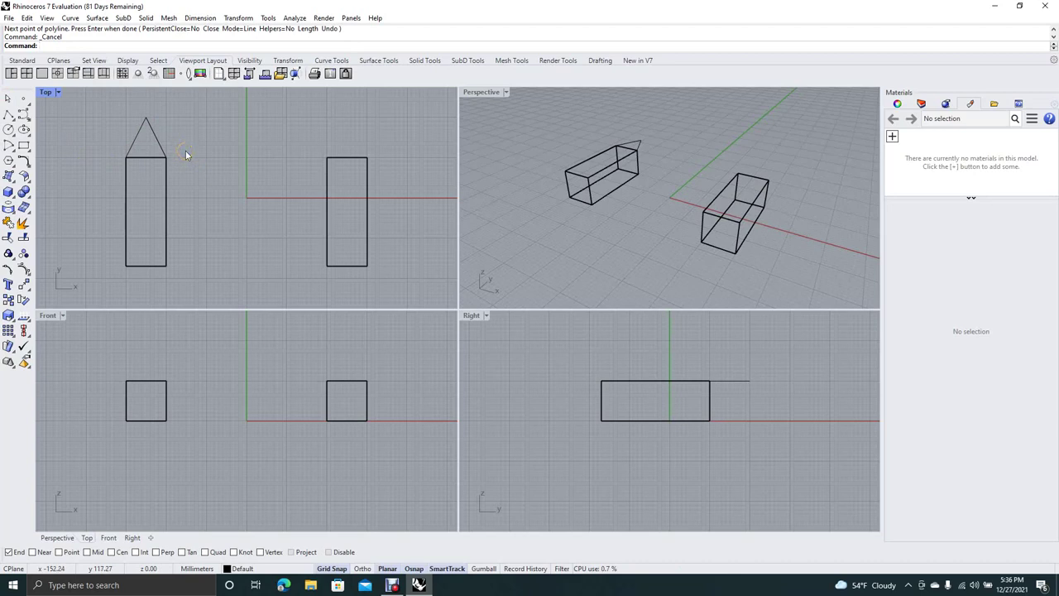
Step: Mirror the triangle across the origin onto the right rectangle
text(mir)
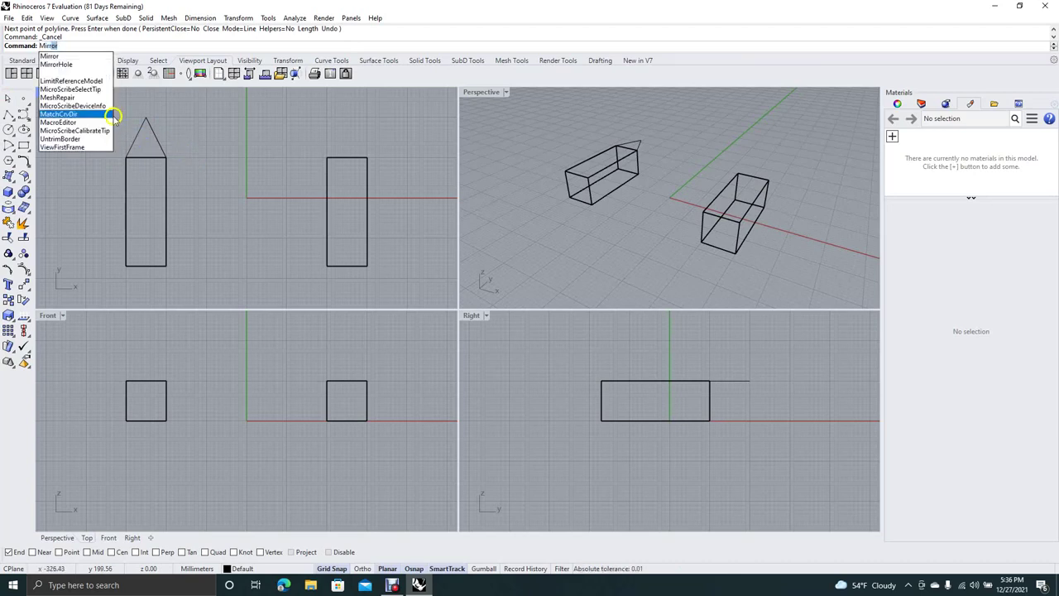
click(50, 56)
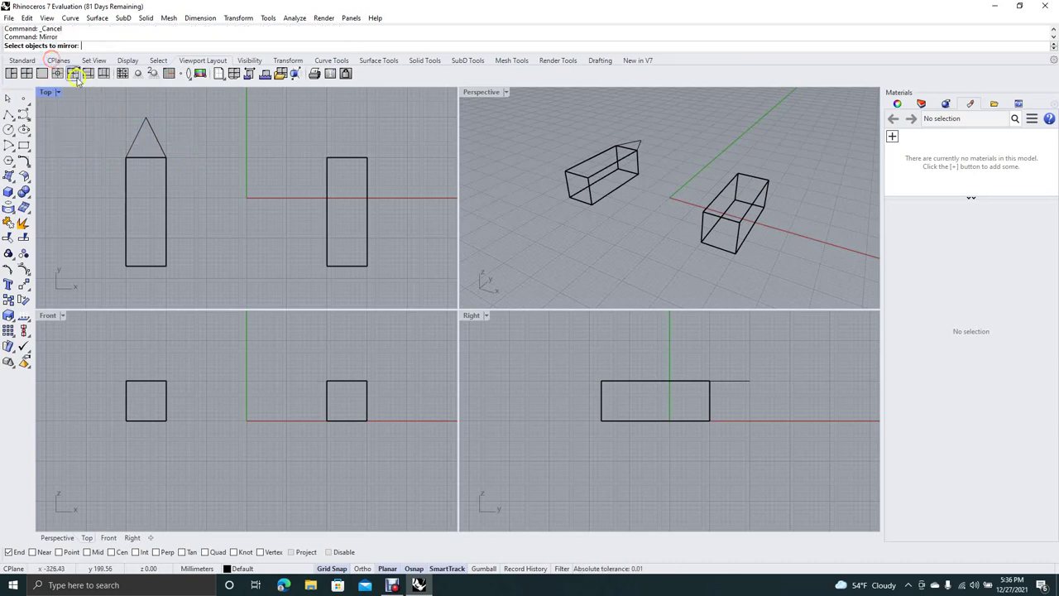
click(138, 132)
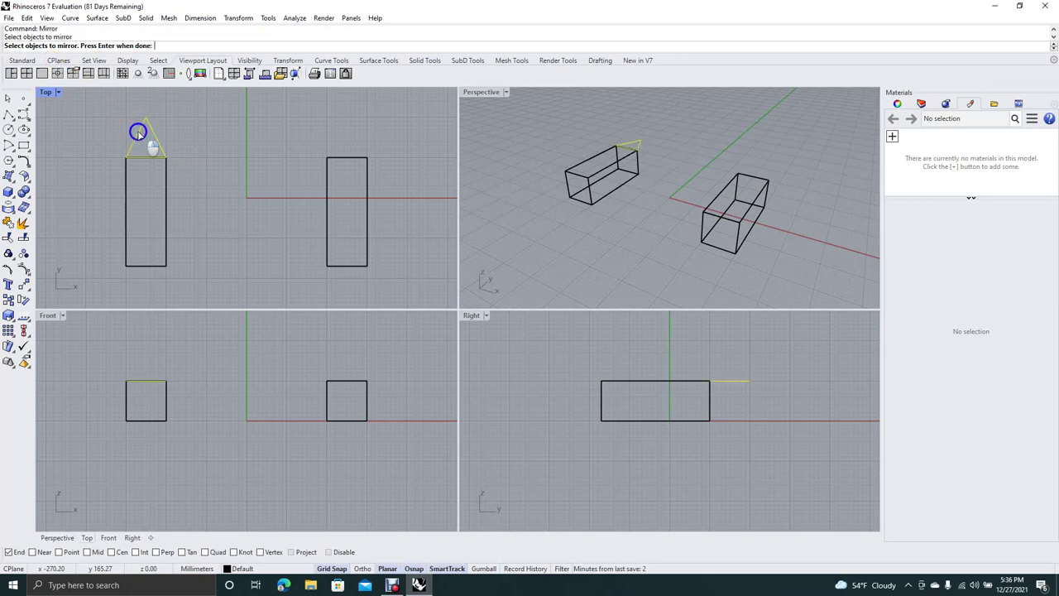
key(Return)
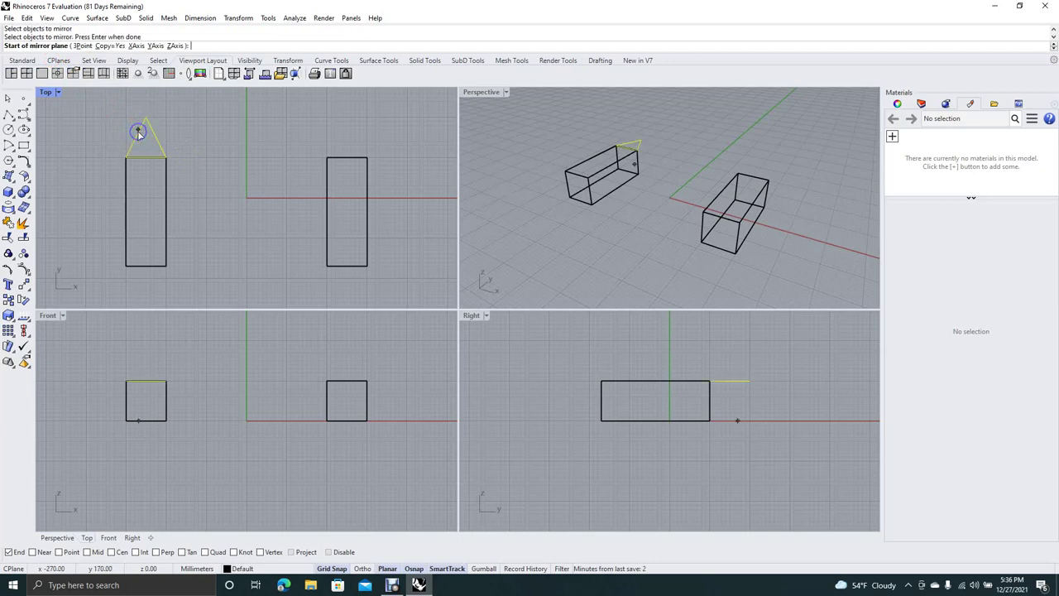
click(247, 196)
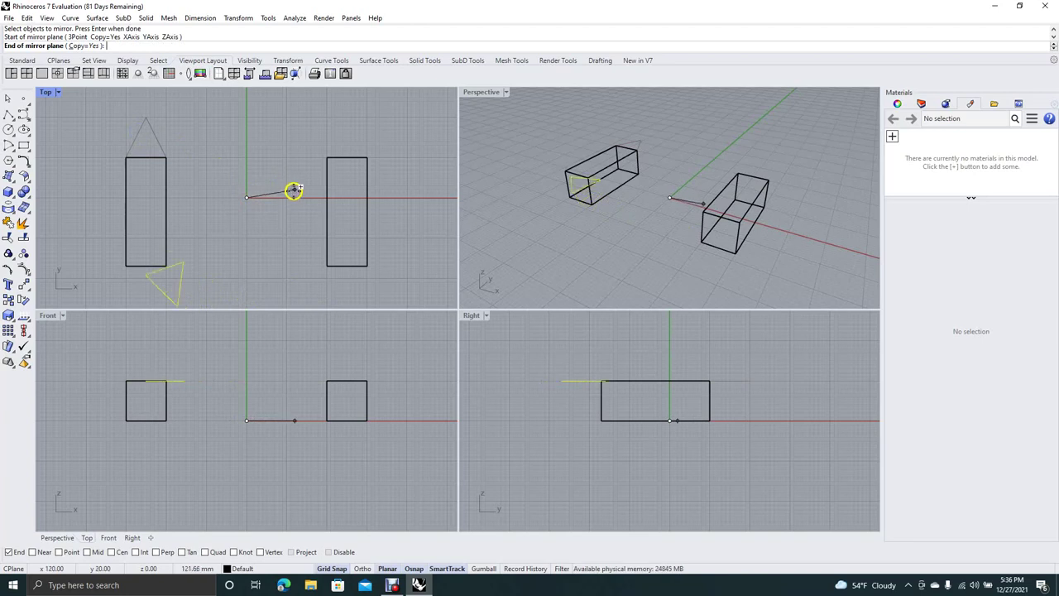
click(246, 256)
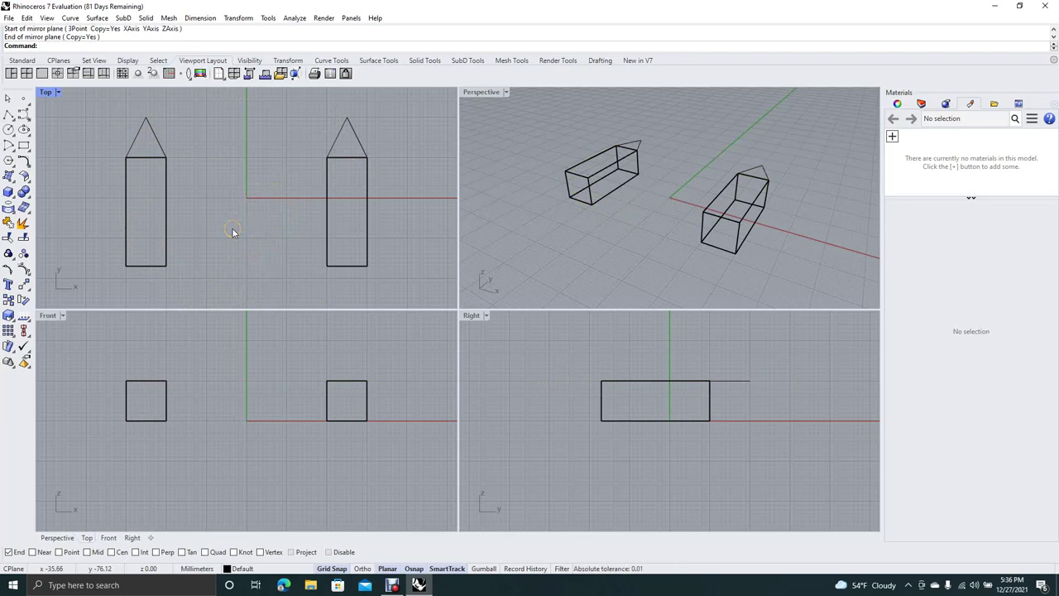
text(ExtrudeCrv)
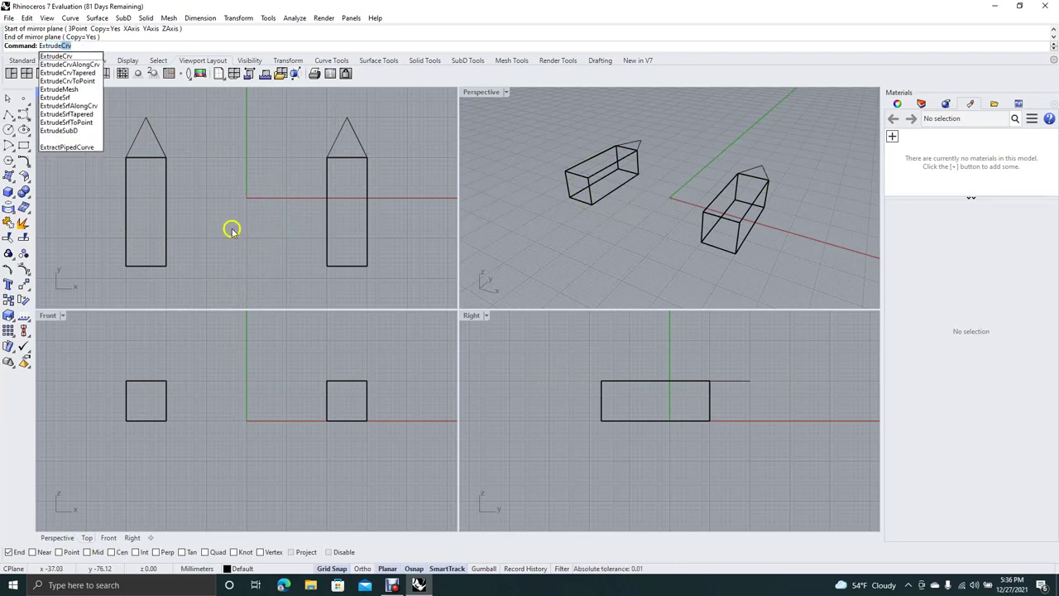
Step: Extrude the left and right triangles to a box's top corner, forming gable prisms
click(67, 55)
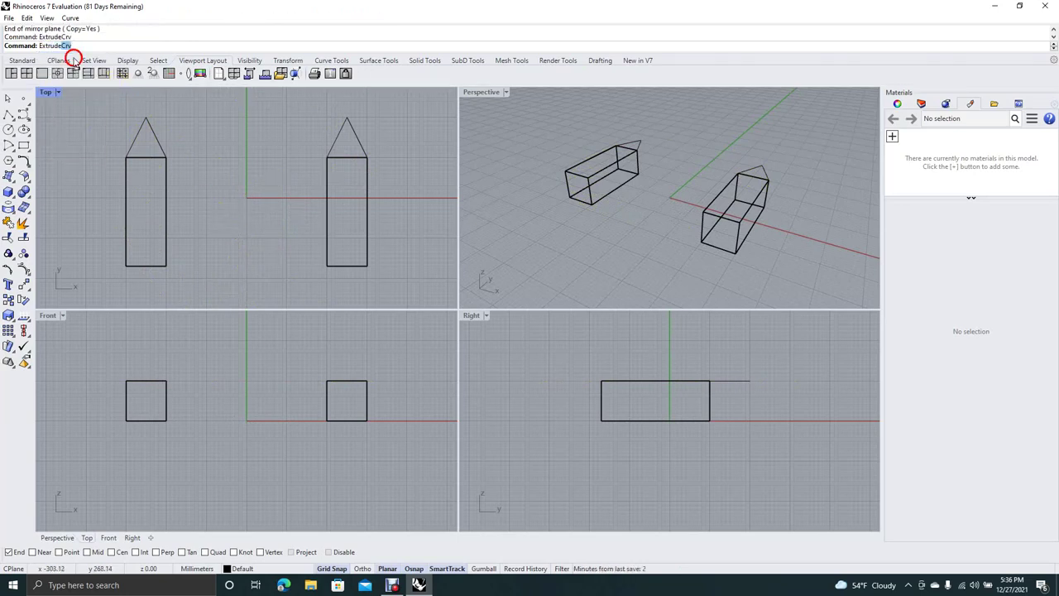
click(154, 137)
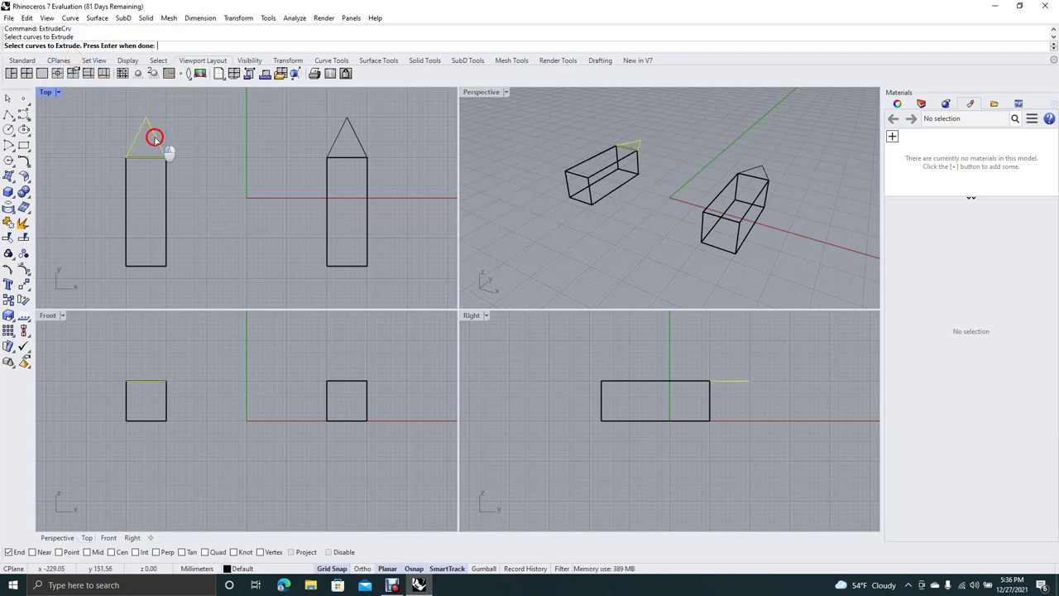
click(337, 139)
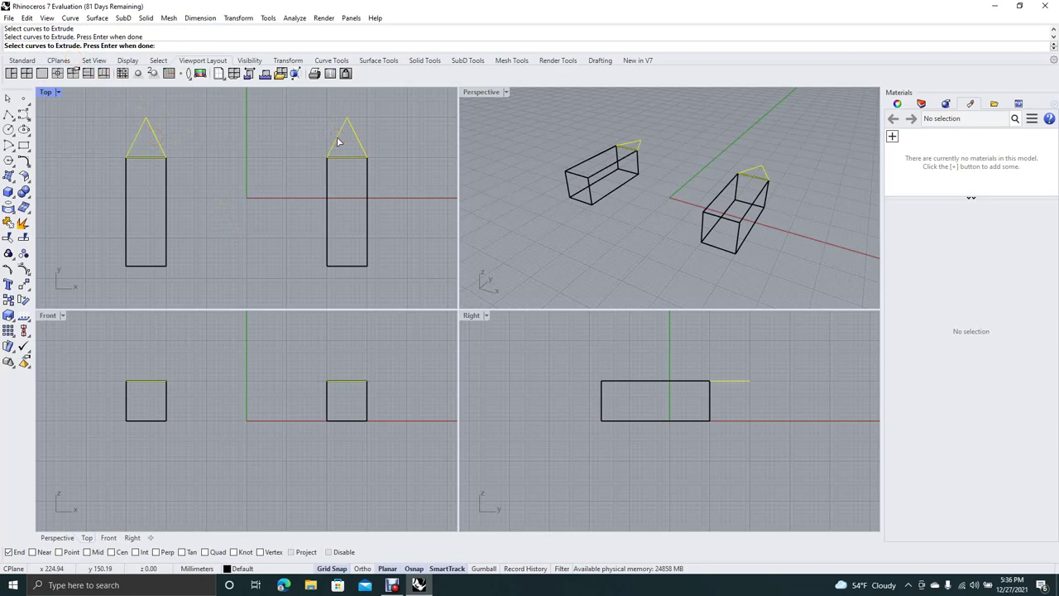
key(Return)
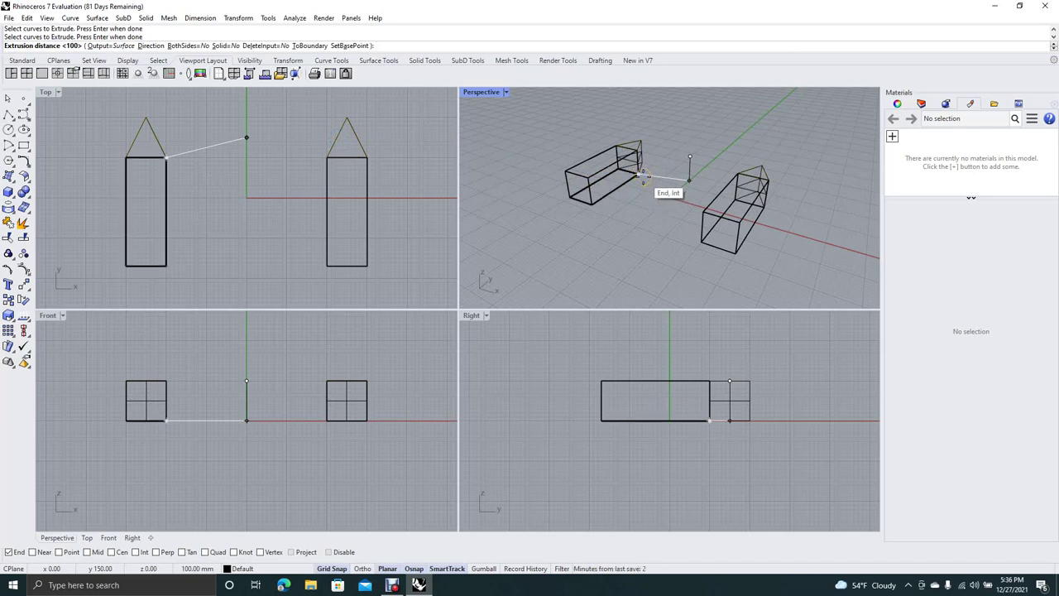
click(644, 176)
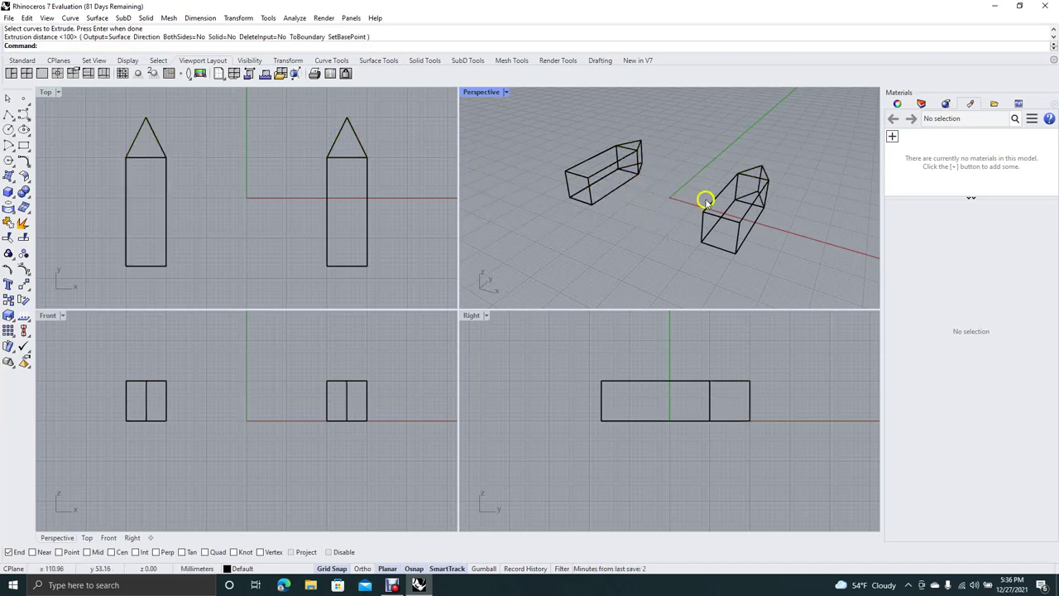
Step: In the Right view, draw a rectangle from the right tower's end corner at tower height
mouse_move(702, 165)
right_down()
mouse_move(697, 215)
mouse_move(711, 179)
right_up()
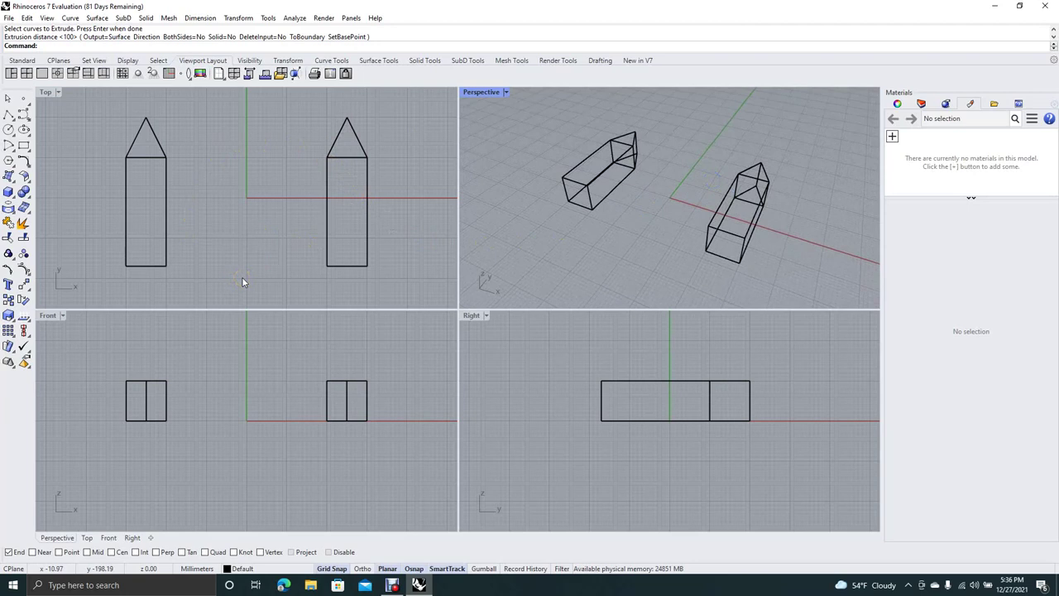
click(24, 145)
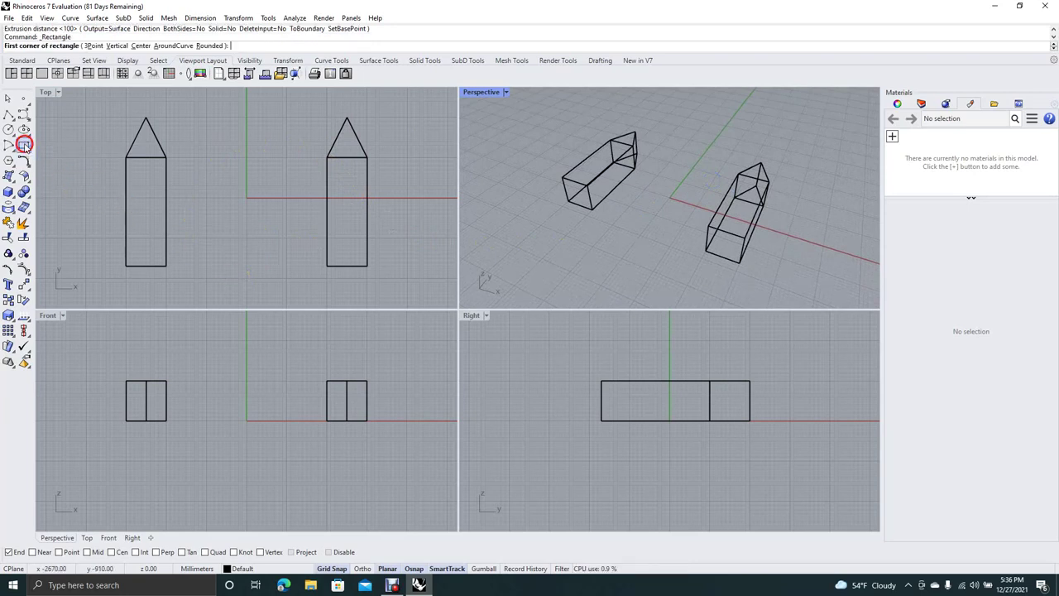
click(600, 419)
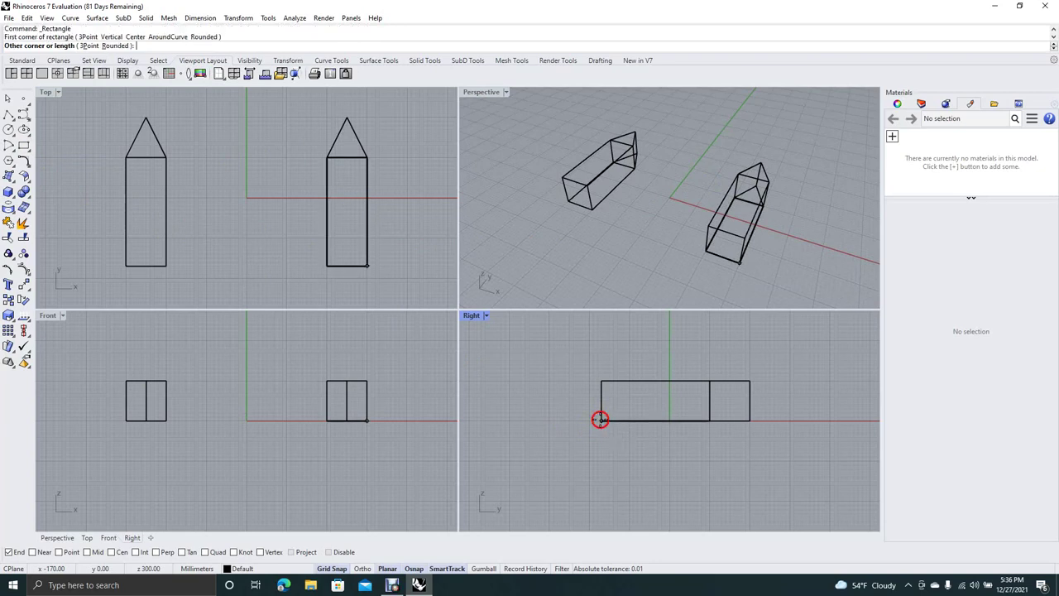
click(569, 380)
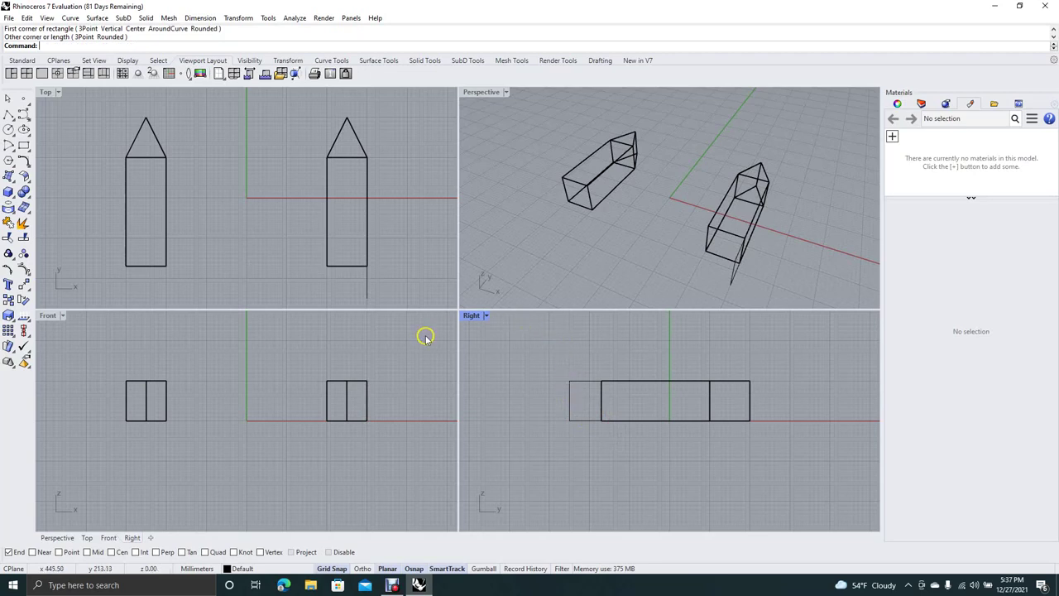
click(8, 101)
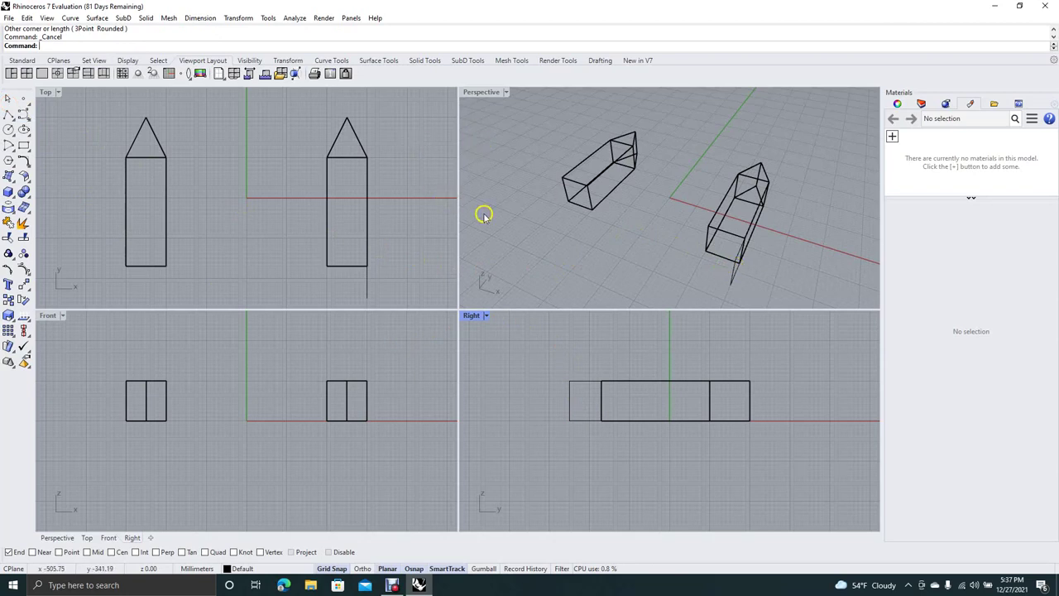
Step: Extrude the new rectangle toward the left tower, then undo the too-short bar
text(ext)
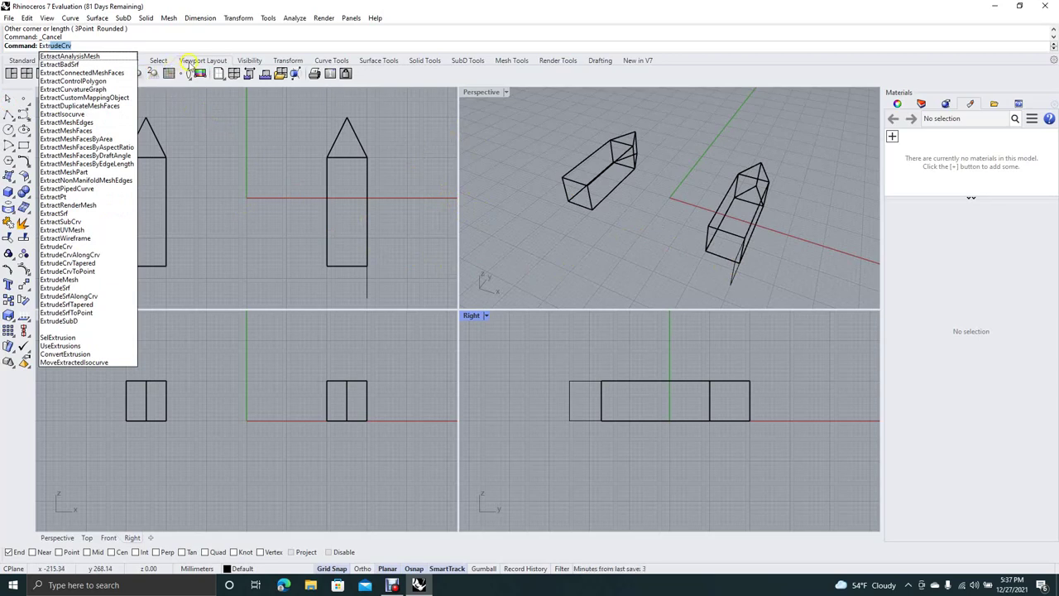
key(Return)
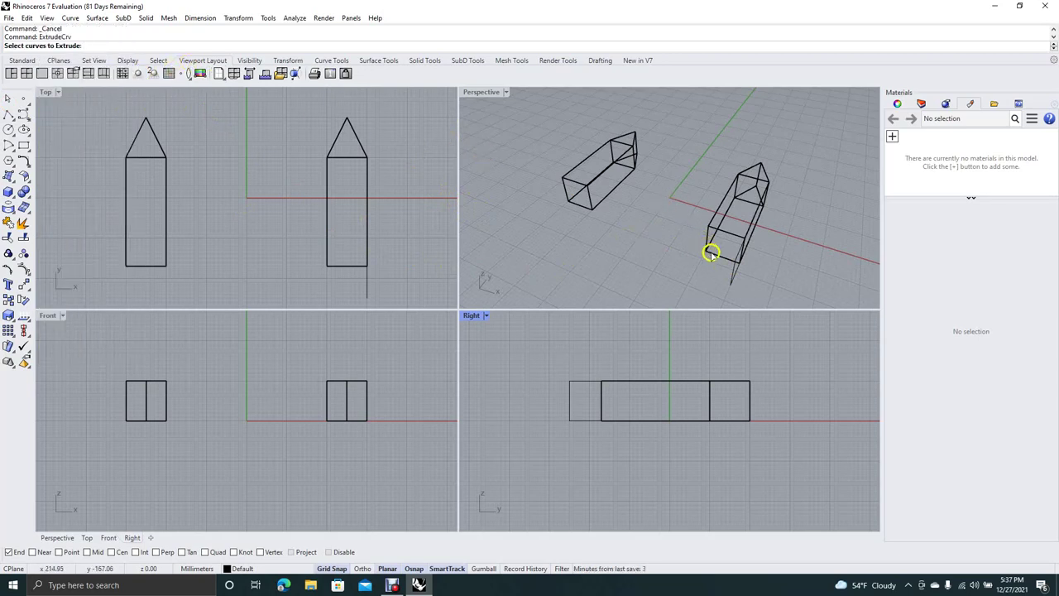
click(732, 270)
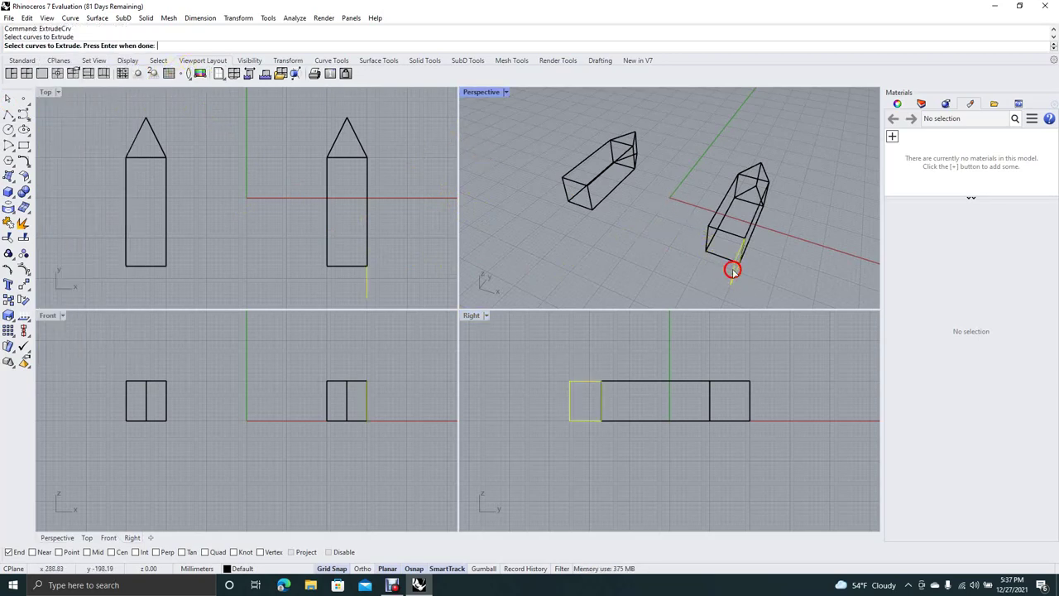
key(Return)
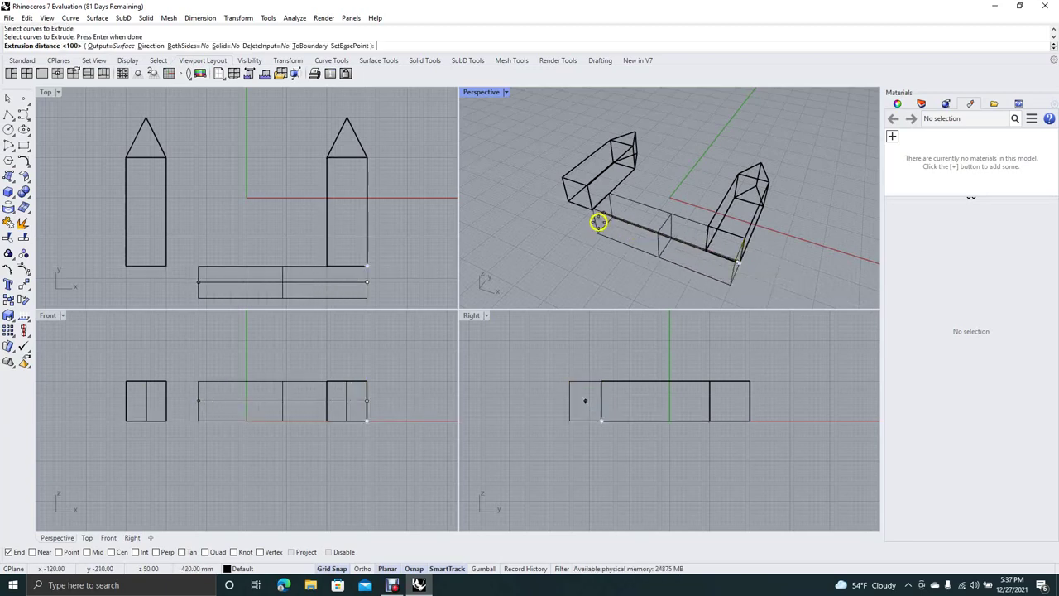
click(577, 199)
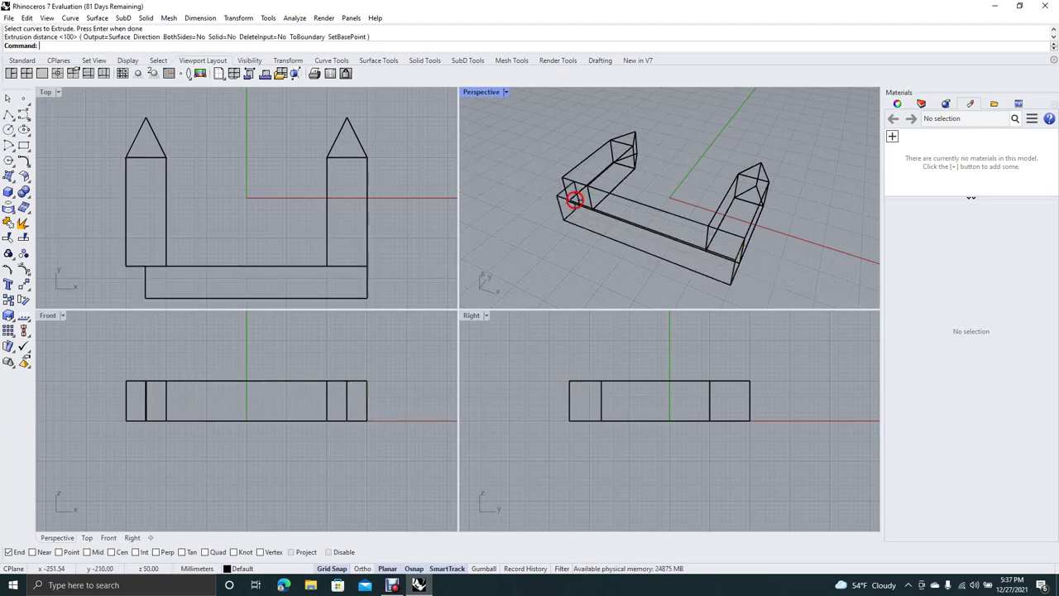
key(ctrl+z)
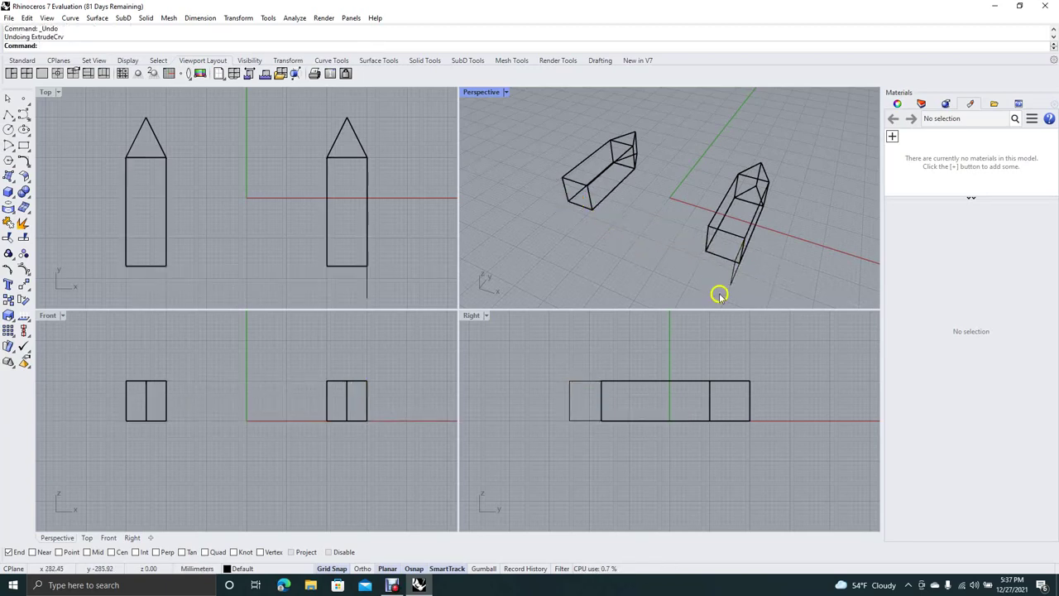
Step: Re-extrude the rectangle to the left tower's outer corner, forming the U shape
key(Return)
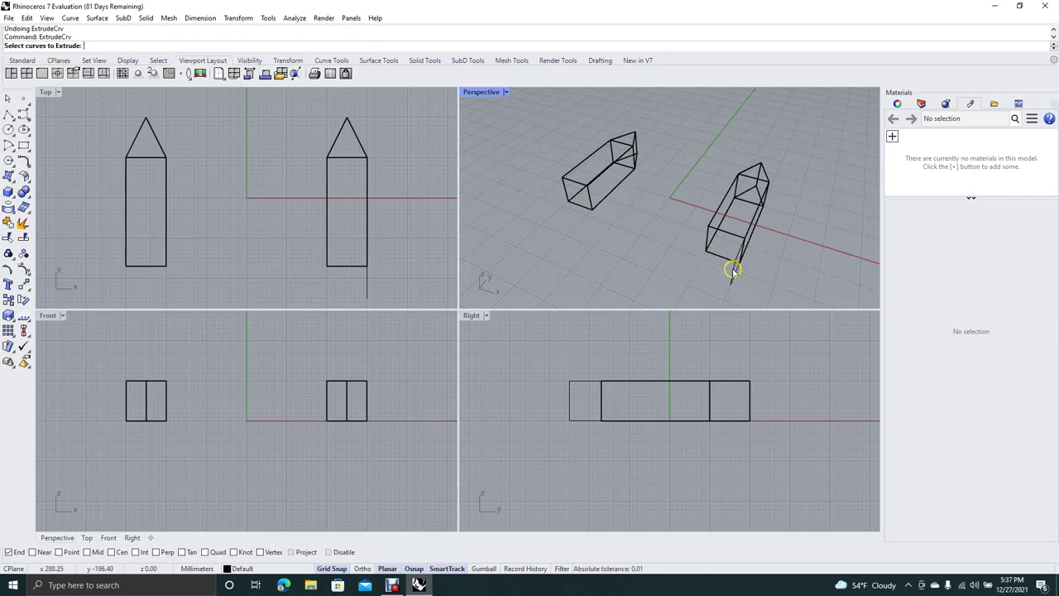
click(733, 271)
key(Return)
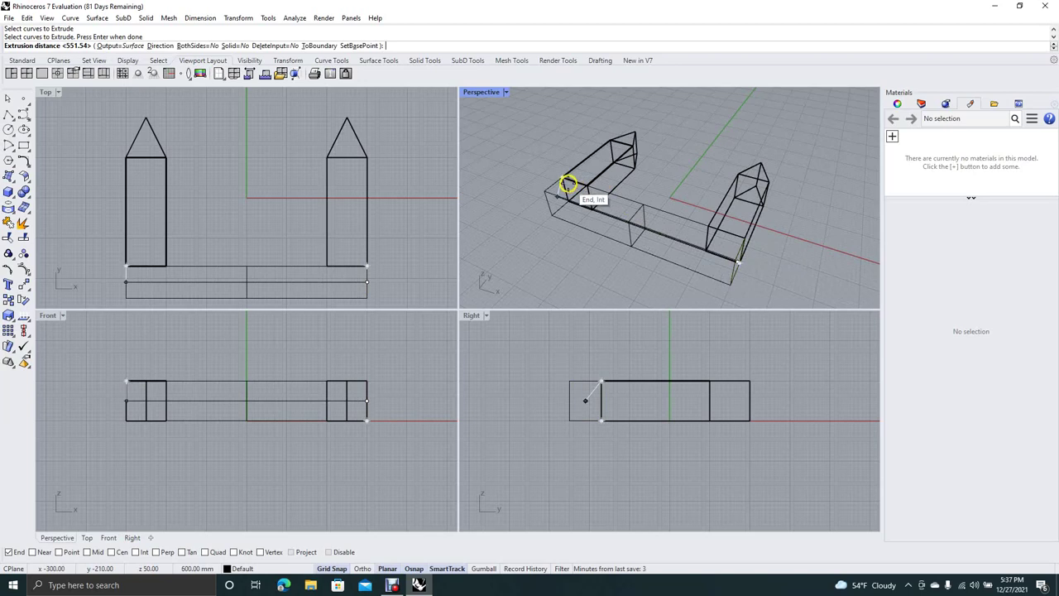
click(568, 185)
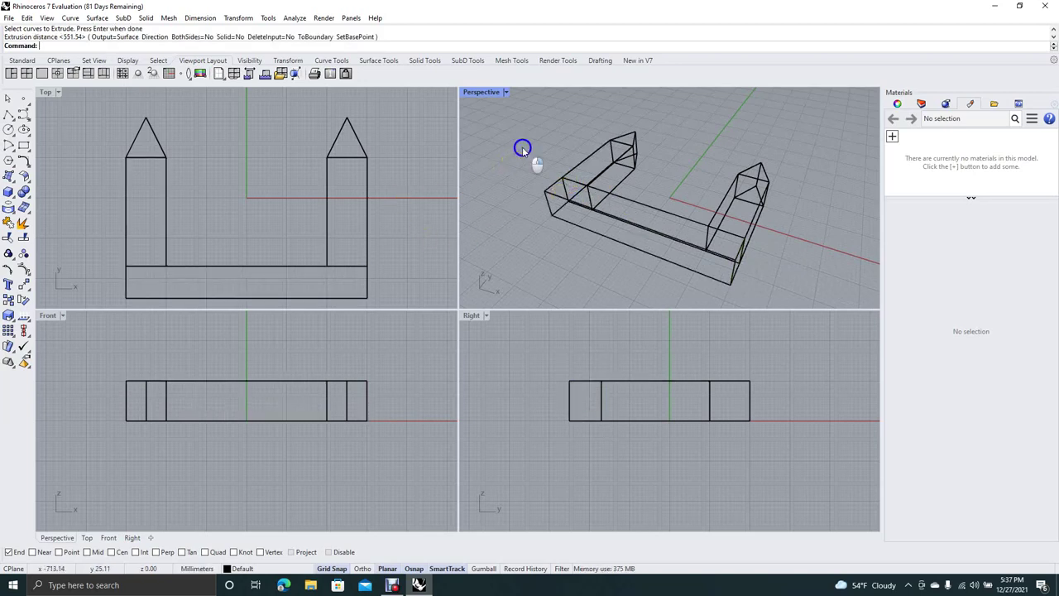
right_drag(522, 146, 538, 192)
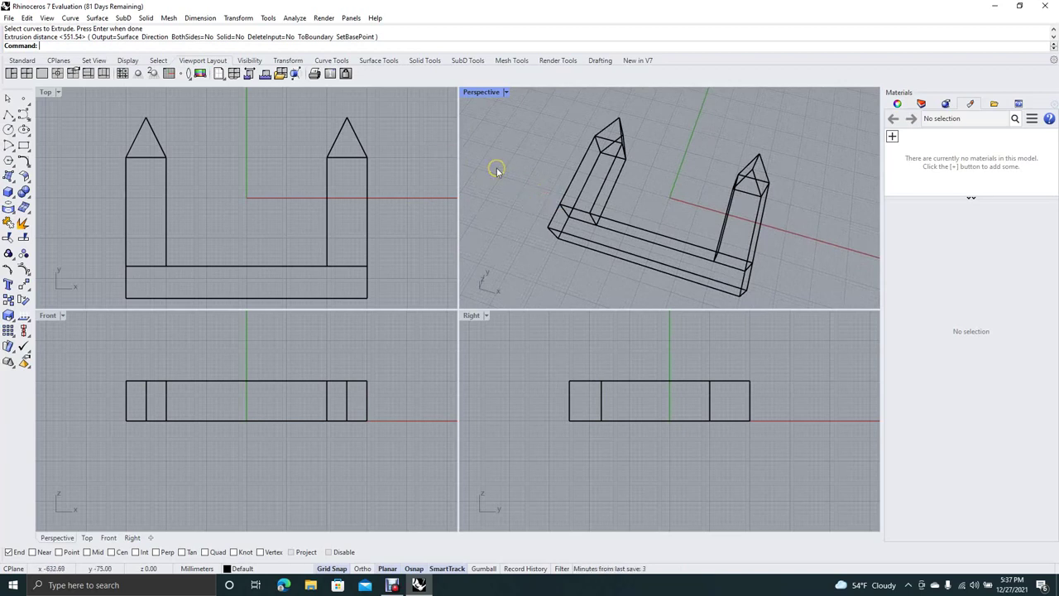
right_drag(496, 169, 487, 146)
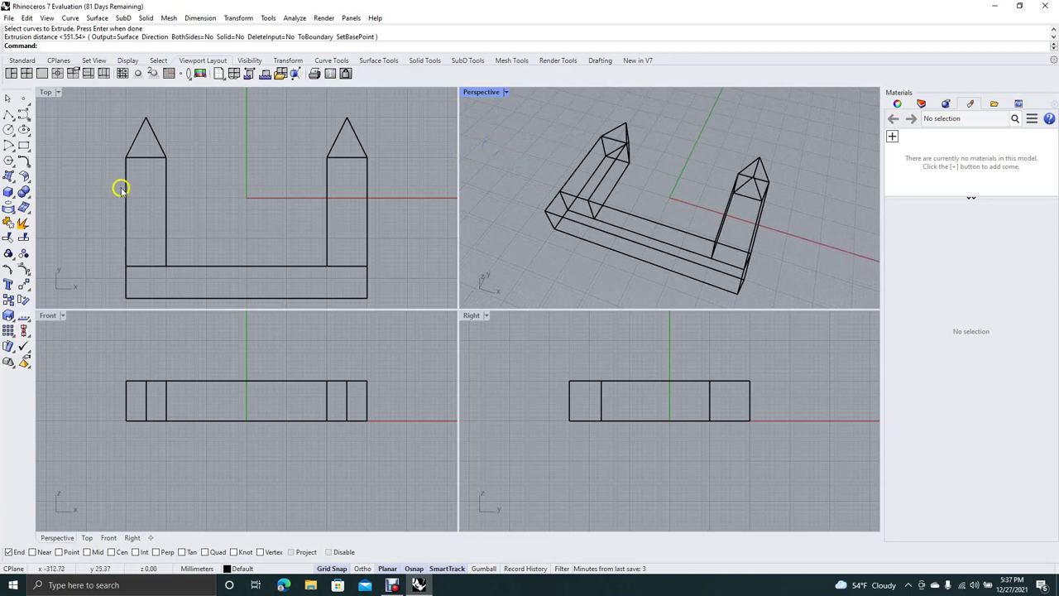
Step: Draw trial circles inside the left tower and undo each misplaced one
click(8, 129)
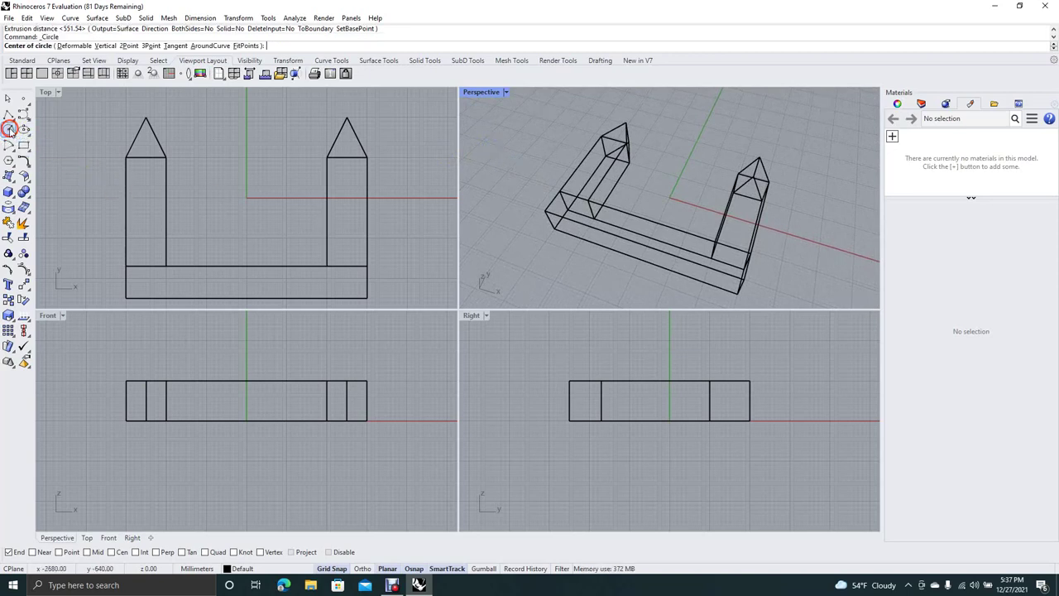
click(142, 197)
click(152, 185)
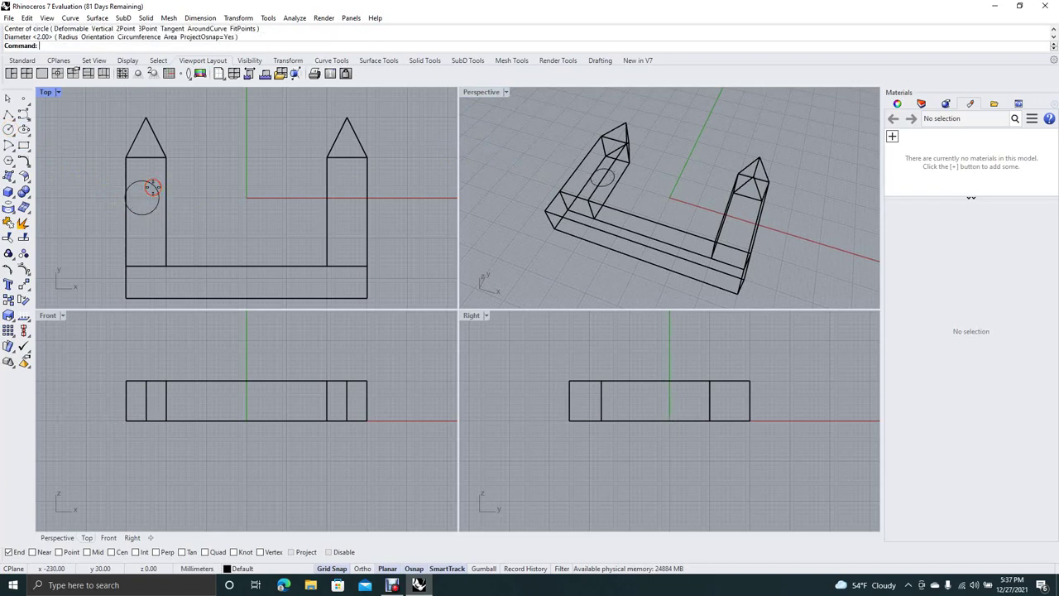
key(ctrl+z)
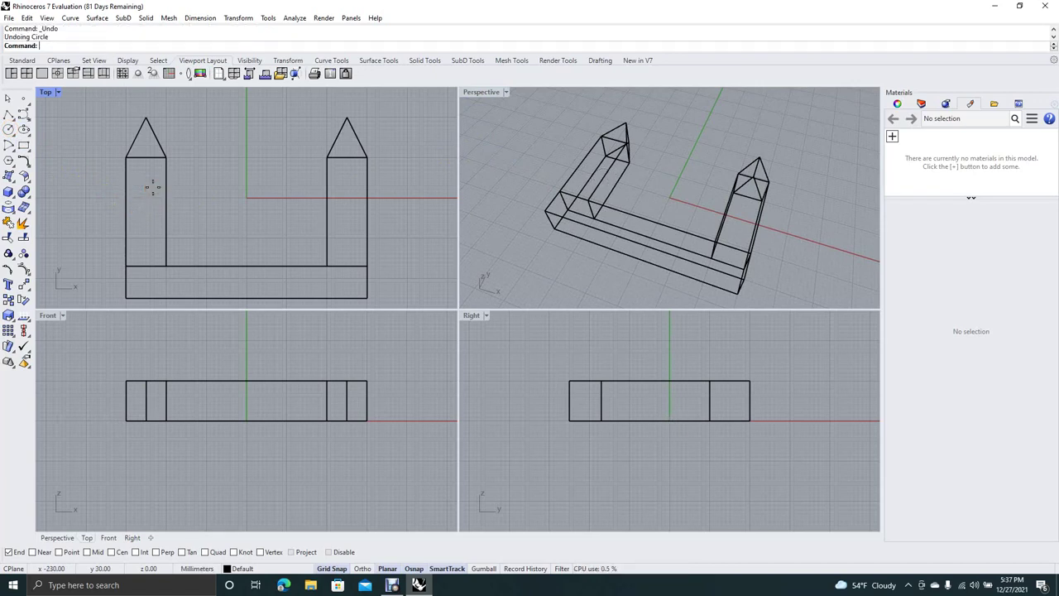
click(8, 127)
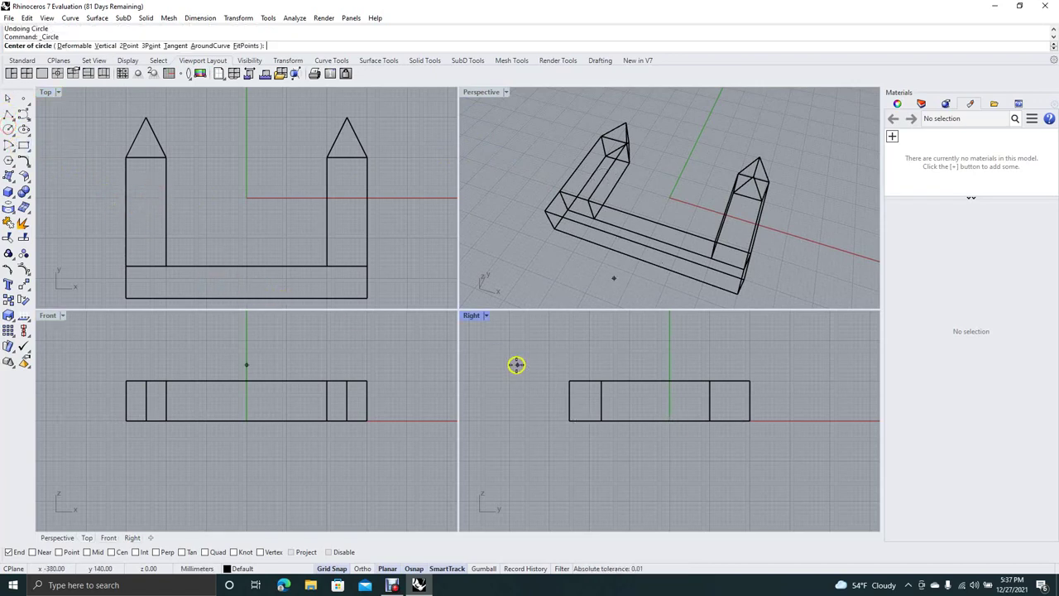
click(592, 171)
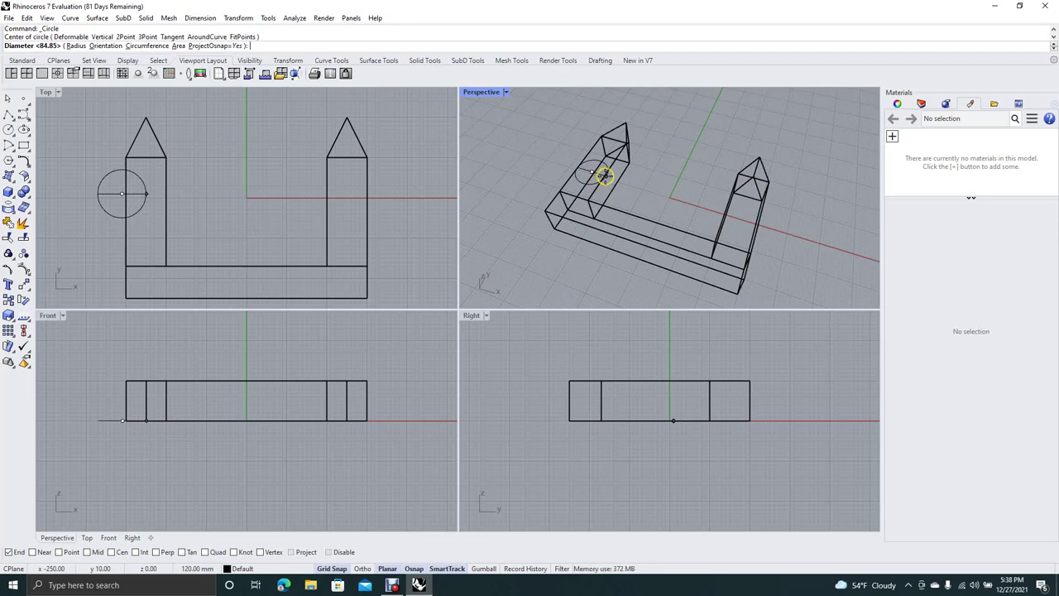
right_click(604, 174)
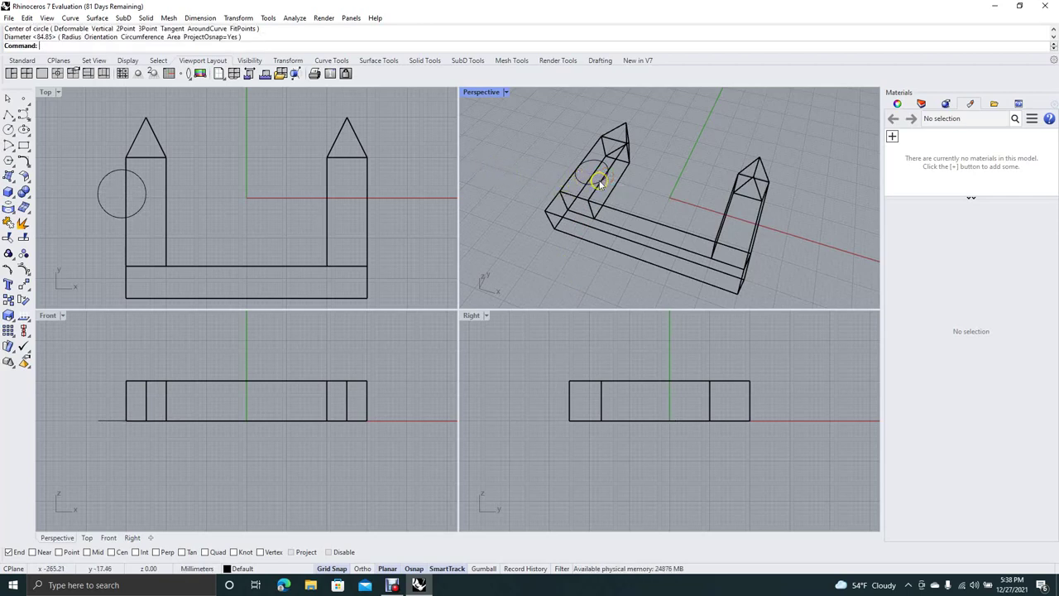
key(ctrl+z)
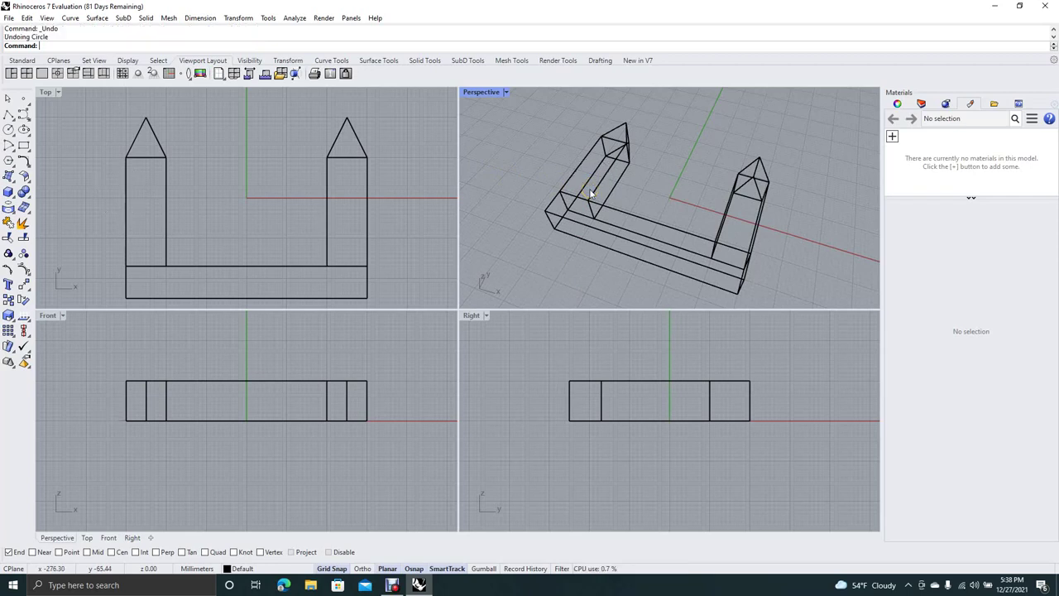
Step: With Mid osnap on, draw a 120 mm diameter circle centred in the left tower
click(8, 129)
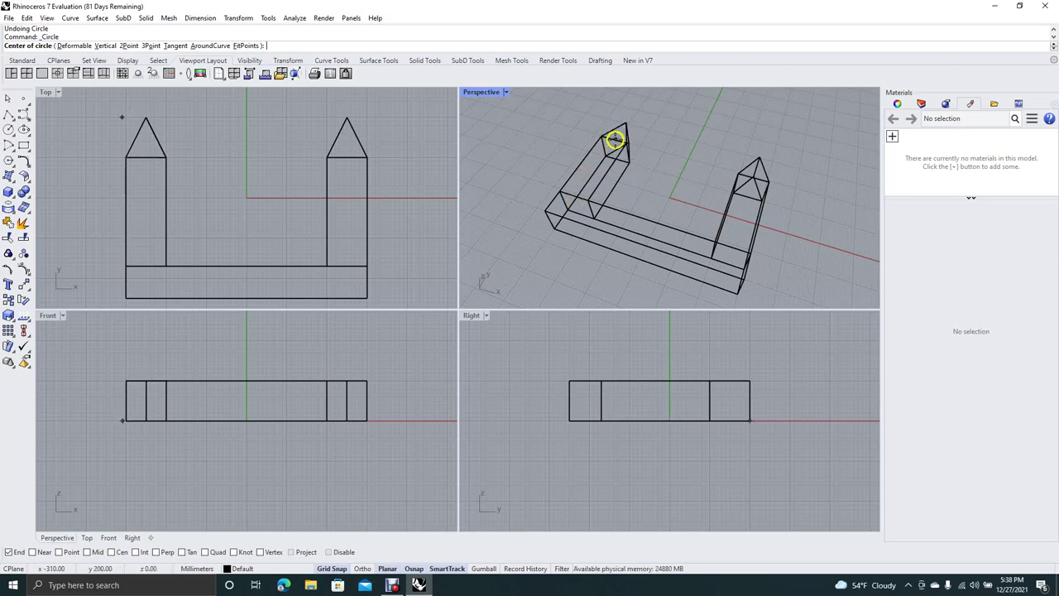
click(88, 551)
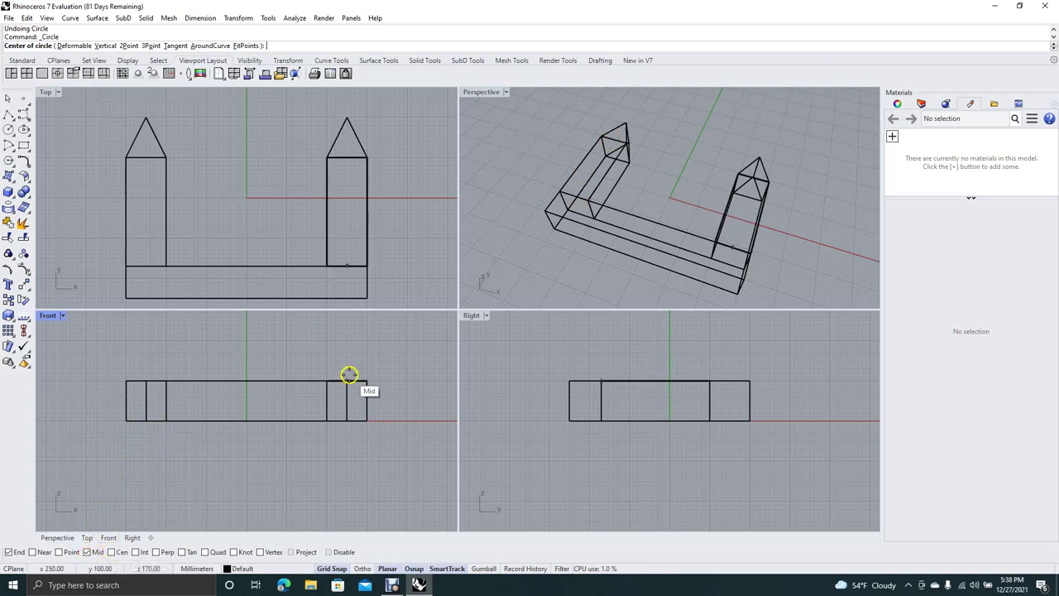
mouse_move(611, 139)
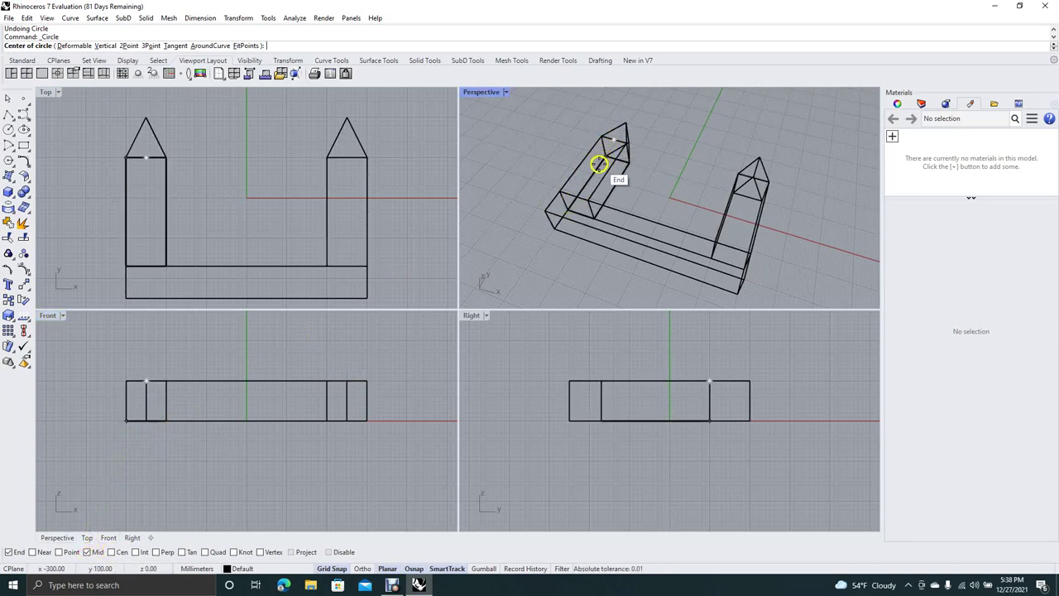
click(594, 168)
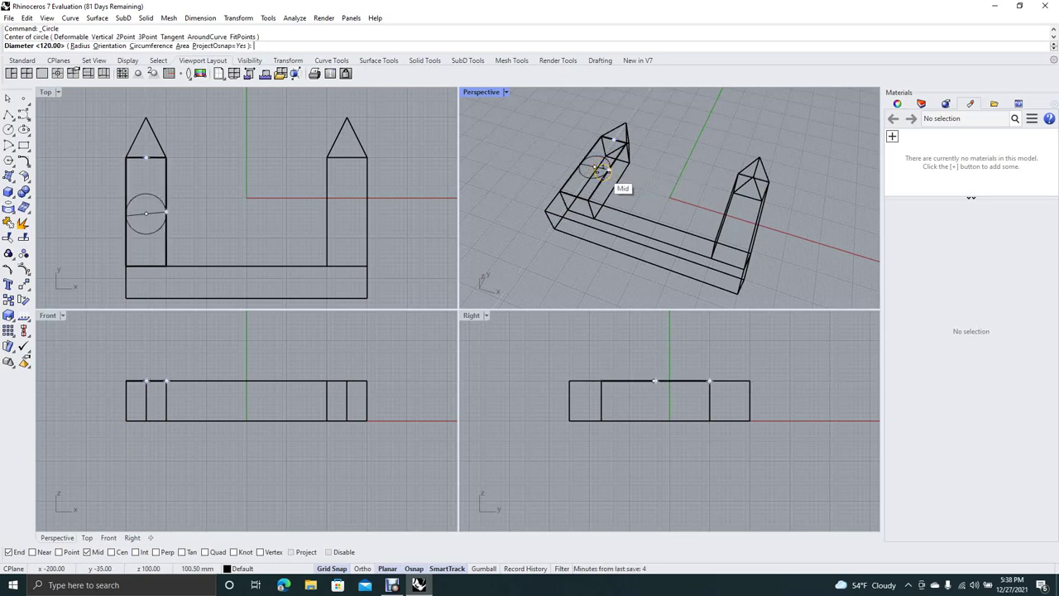
click(604, 169)
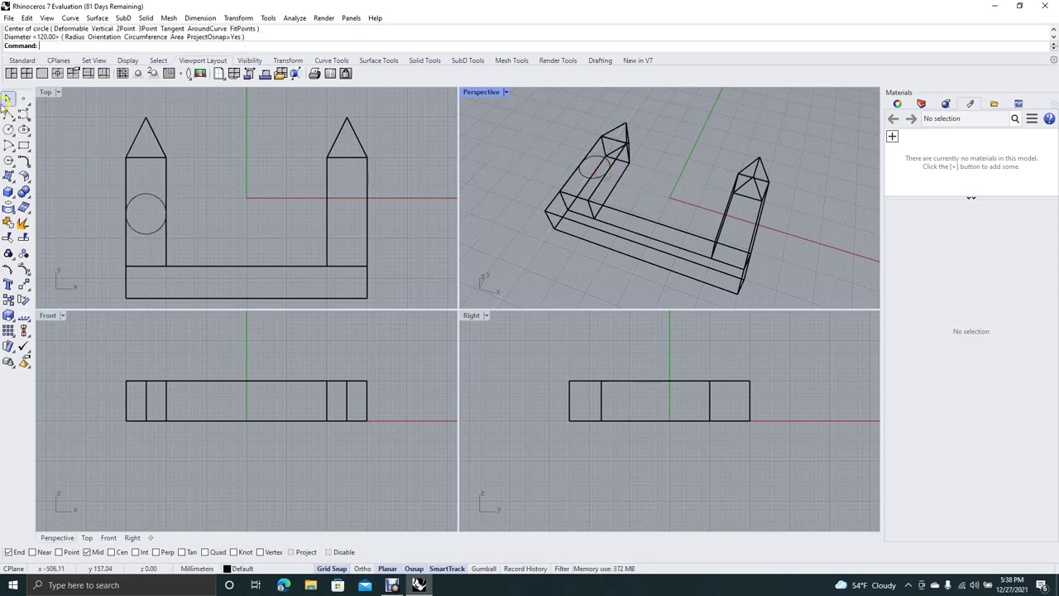
Step: Mirror the left tower's circle across the origin along the Y axis onto the right tower
click(7, 99)
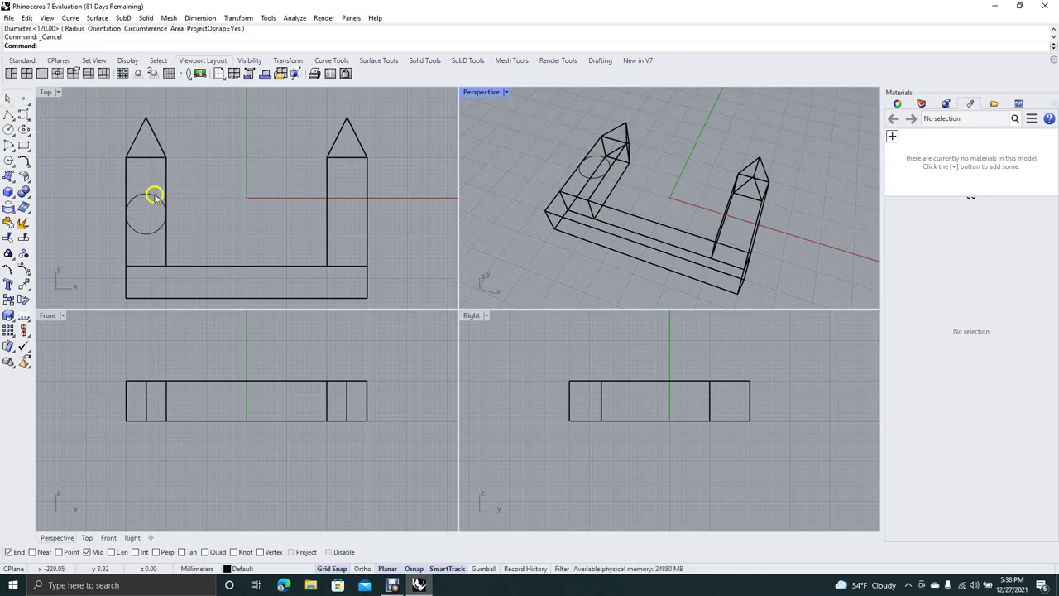
text(m)
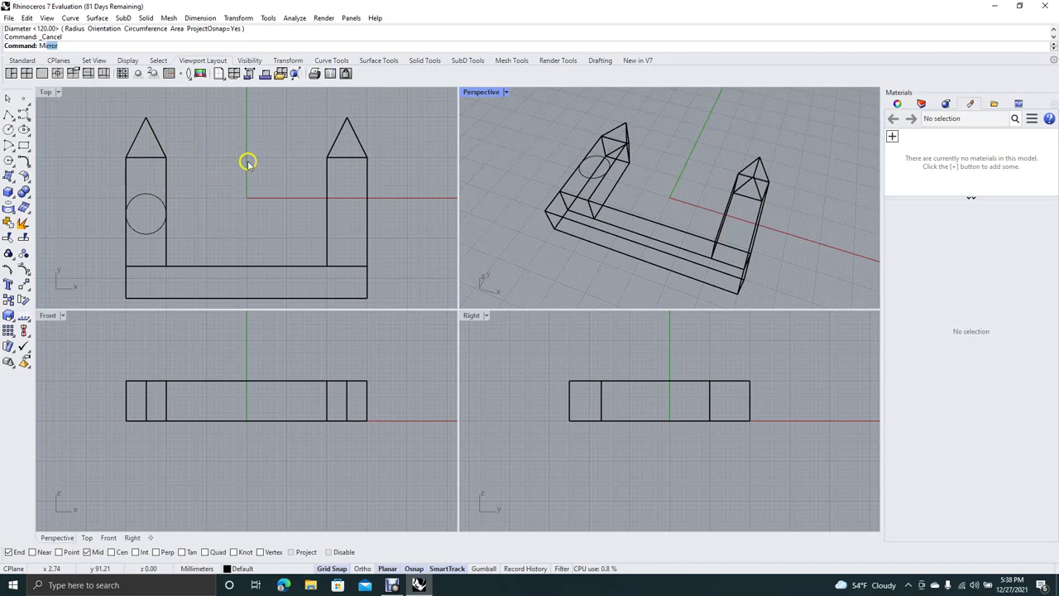
key(Return)
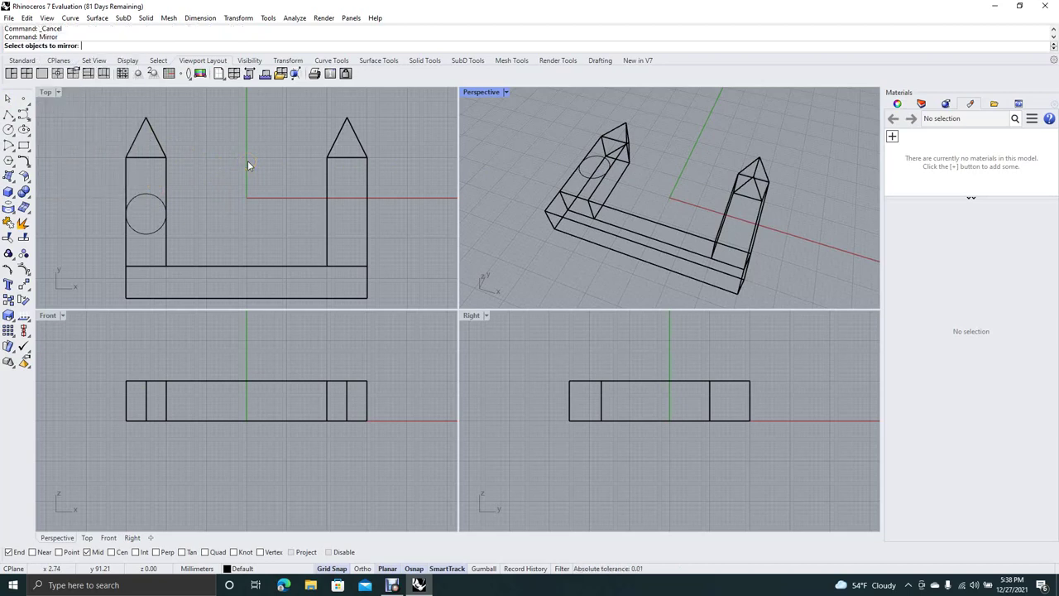
click(149, 196)
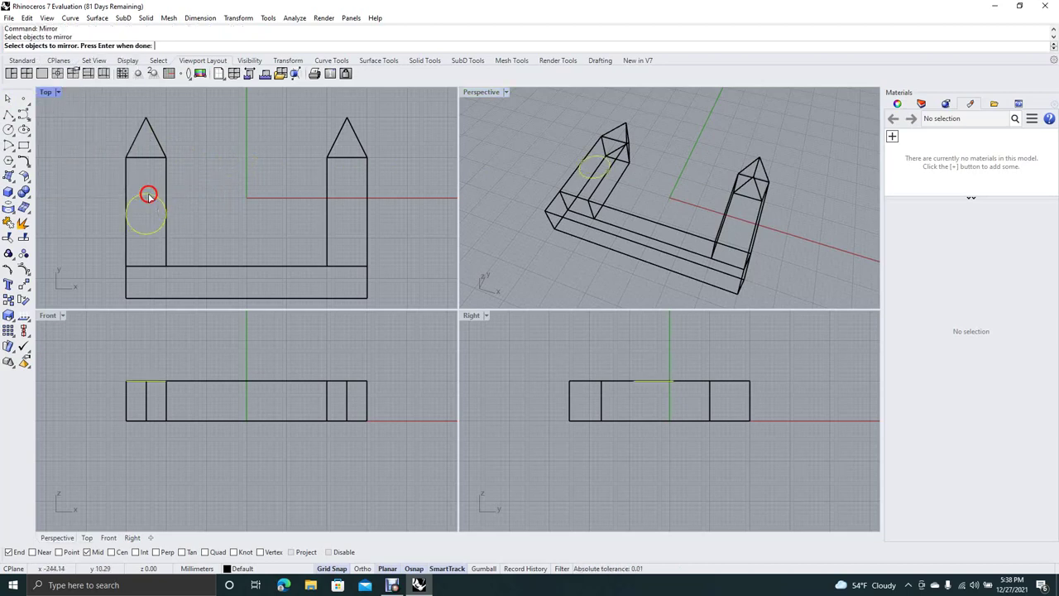
key(Return)
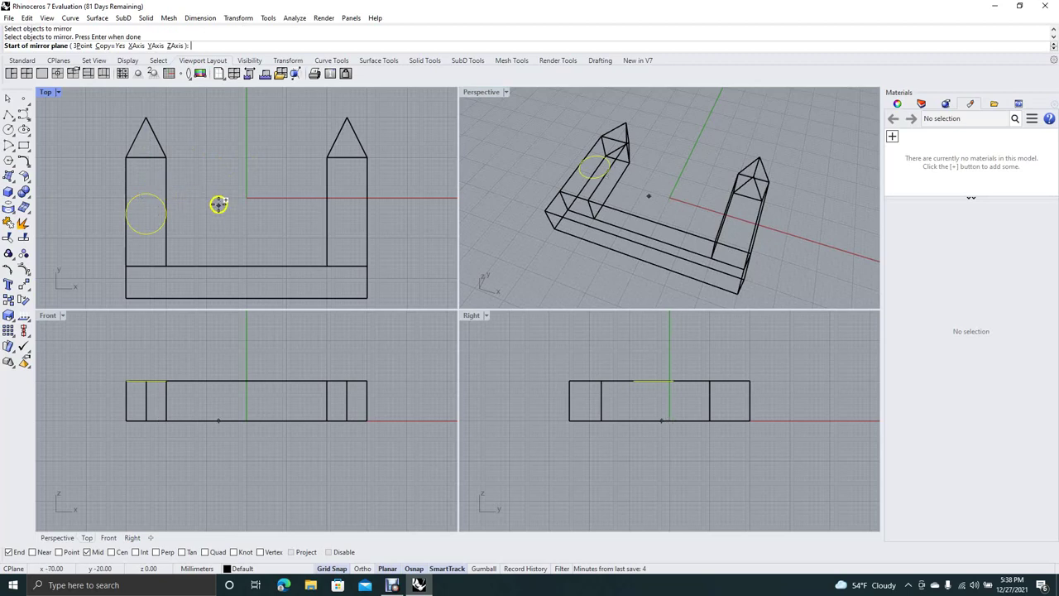
click(246, 196)
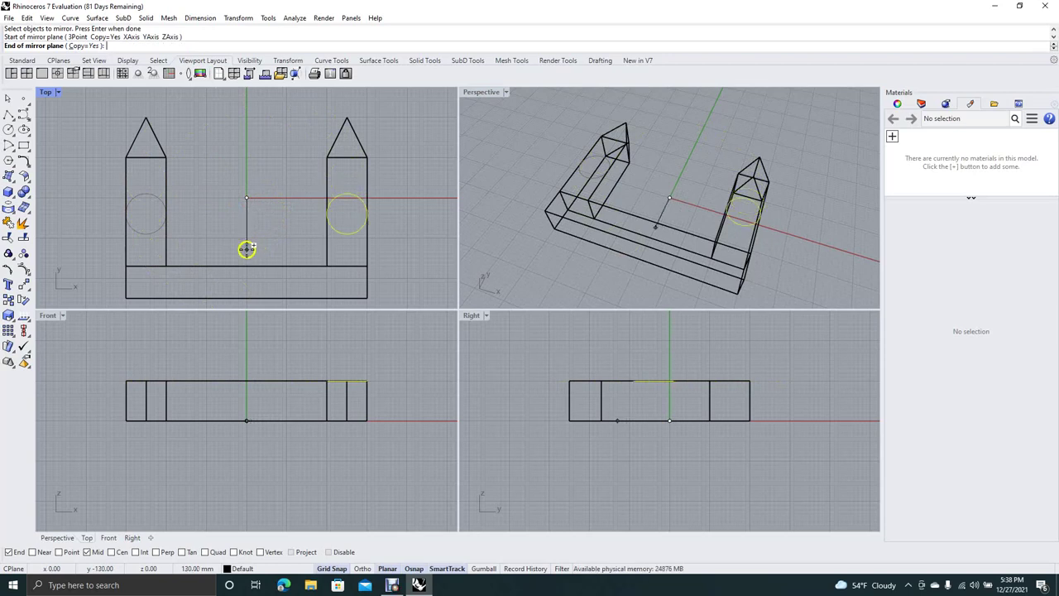
click(247, 248)
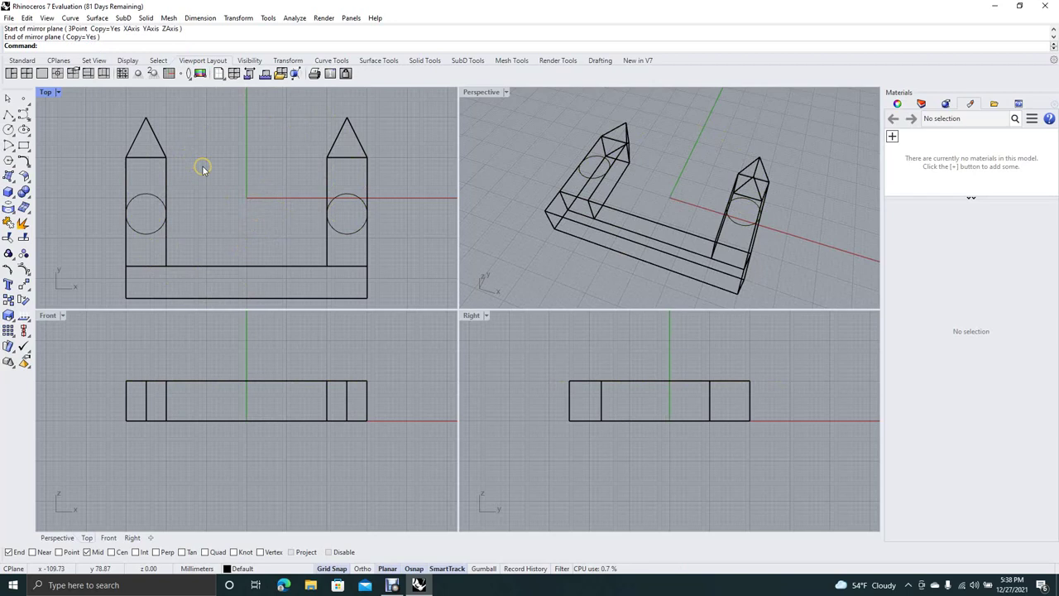
Step: Extrude the left and right tower circles upward together into tall cylinders
text(Extrude)
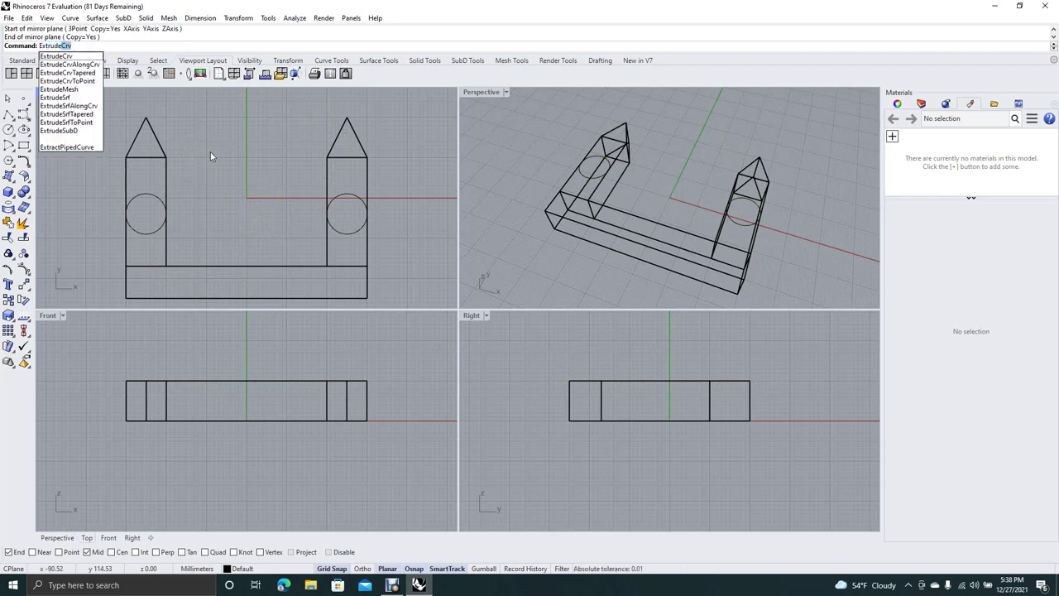
key(Return)
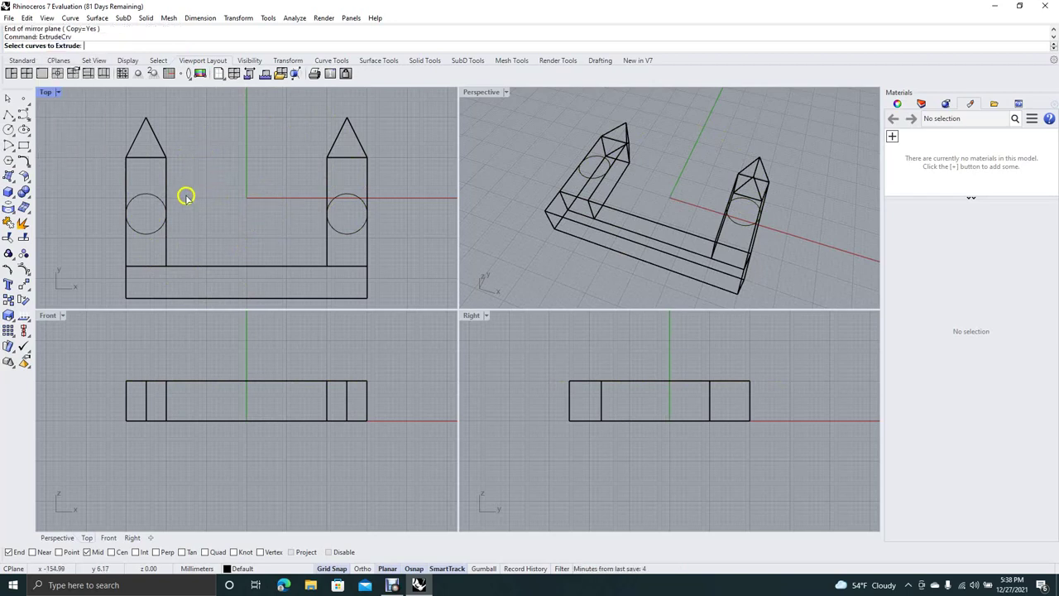
click(150, 195)
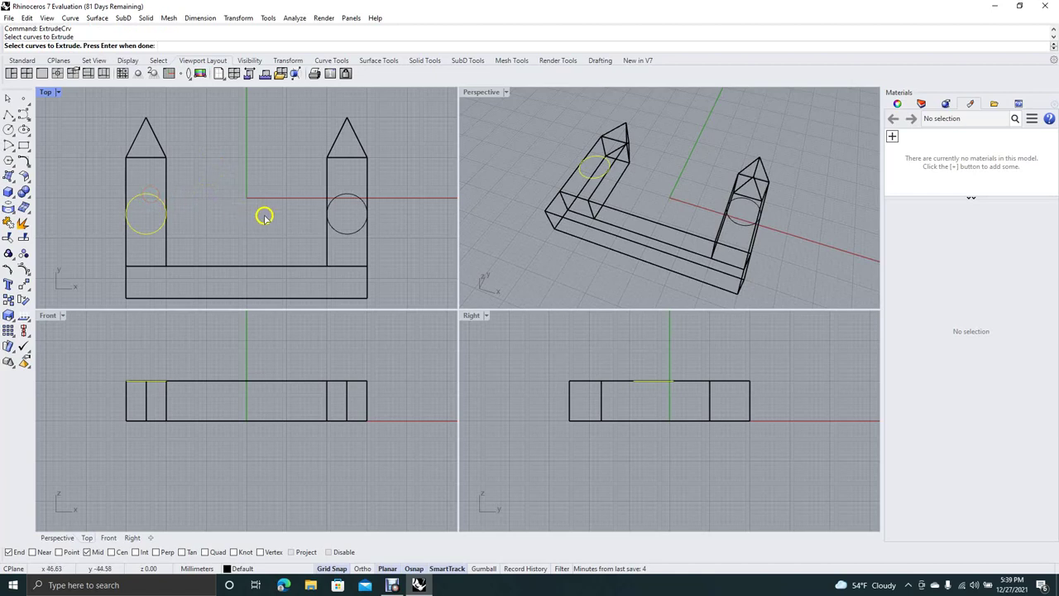
click(345, 197)
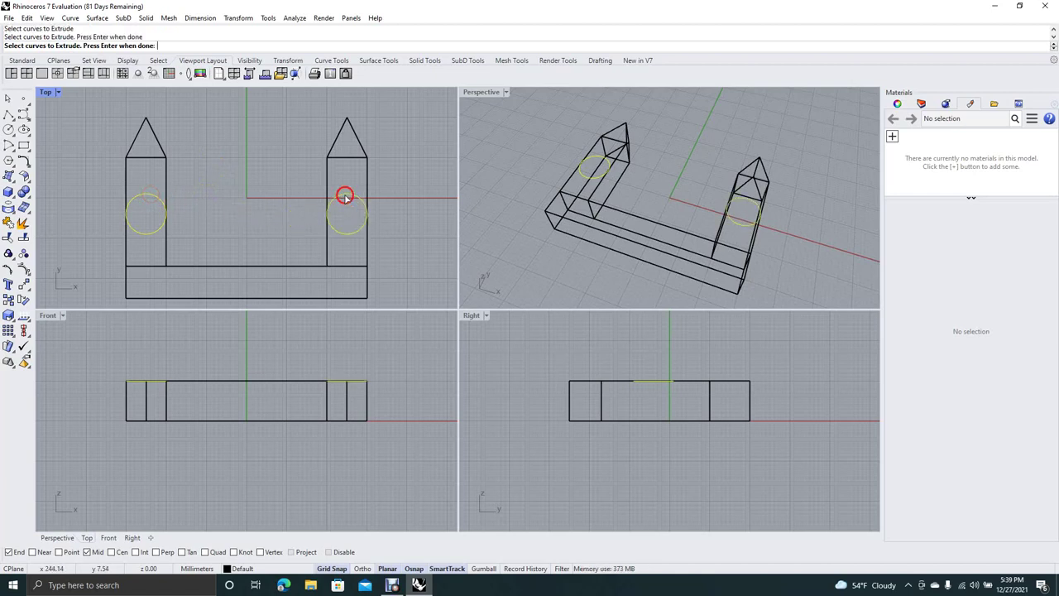
key(Return)
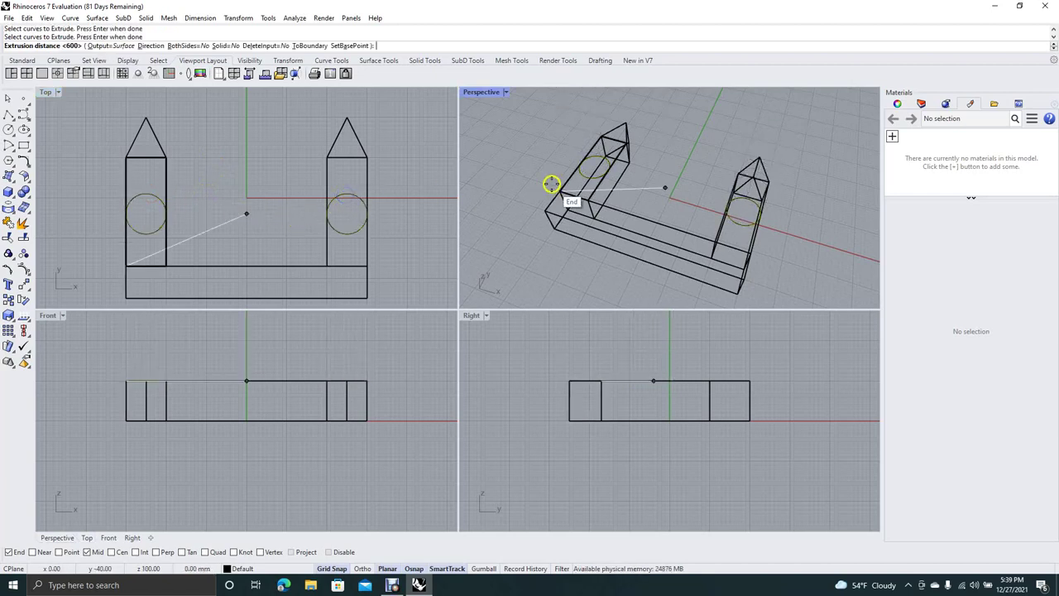
click(567, 162)
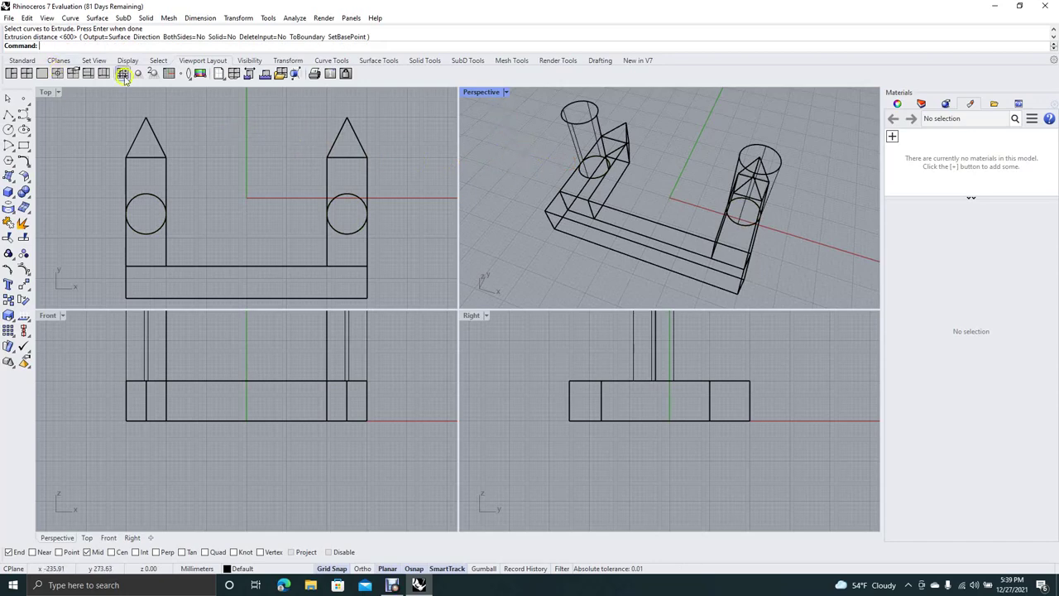
Step: Switch the Perspective viewport to Rendered display mode
click(47, 17)
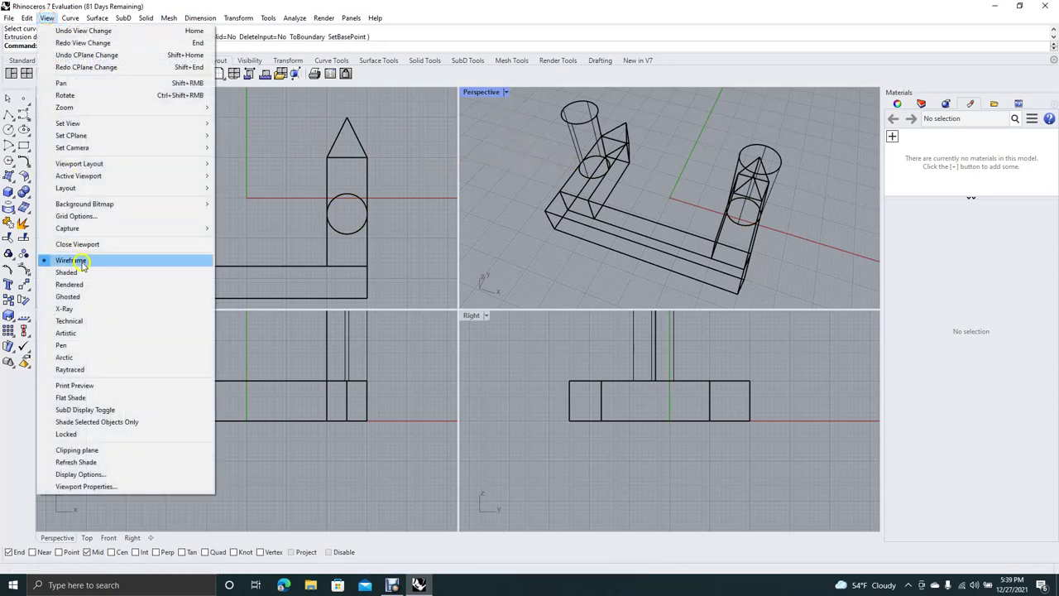
click(82, 286)
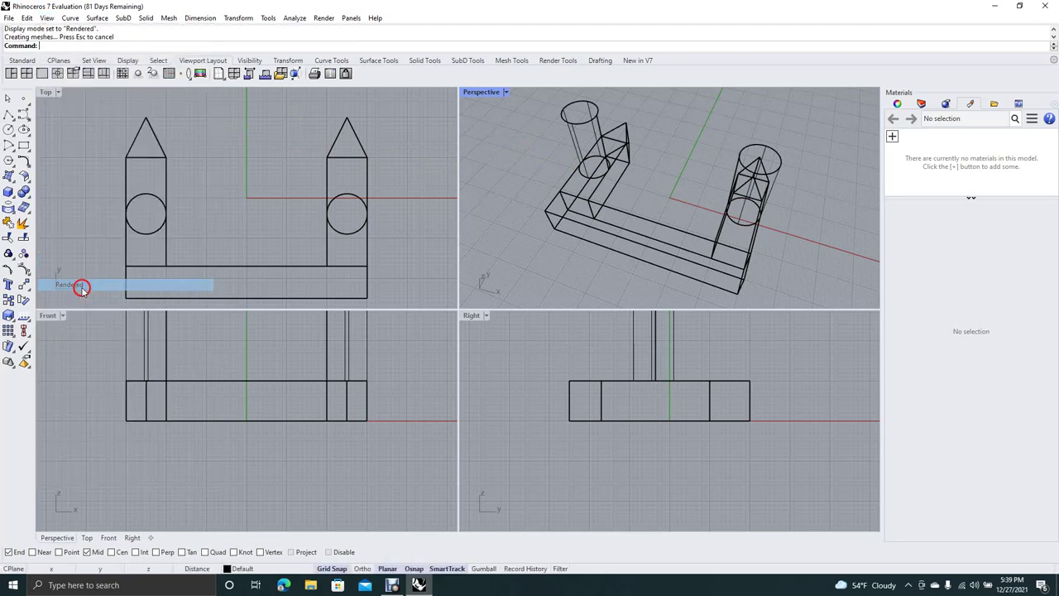
right_drag(501, 160, 484, 185)
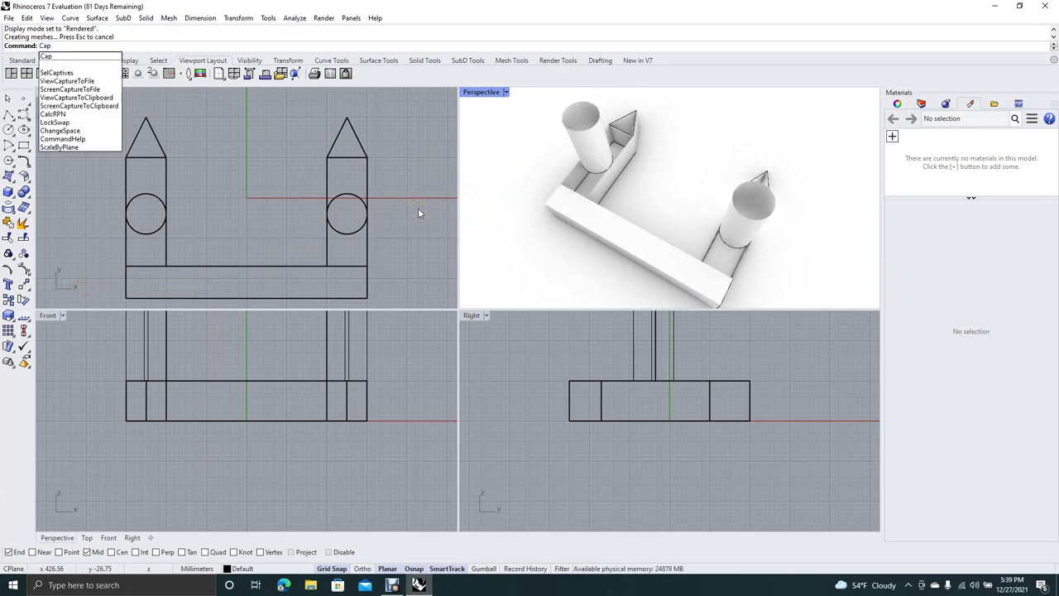
Step: Cap the open ends of the left and right cylinders
key(Return)
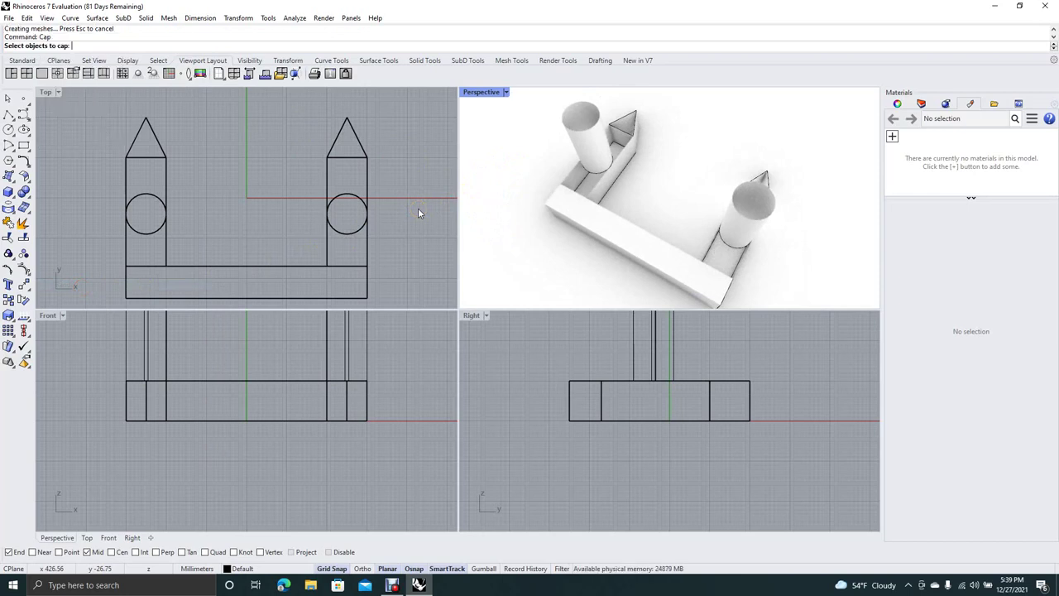
click(593, 126)
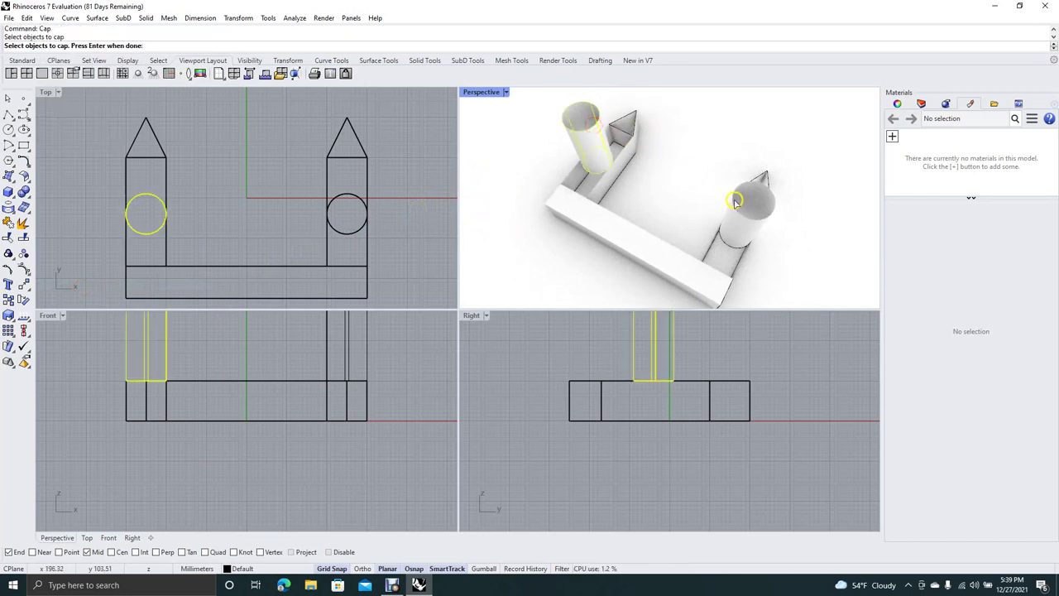
click(735, 201)
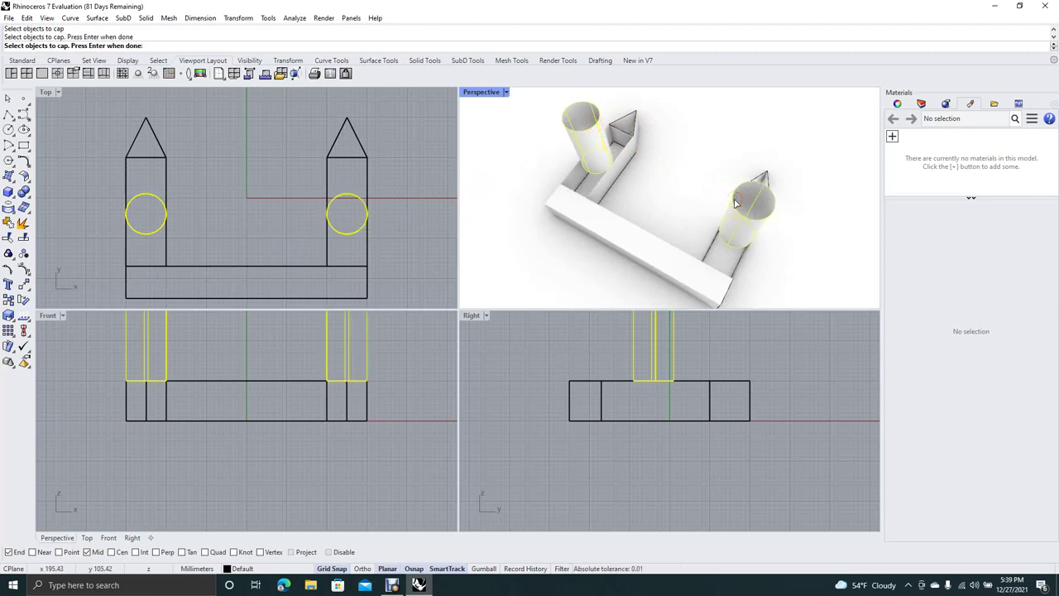
key(Return)
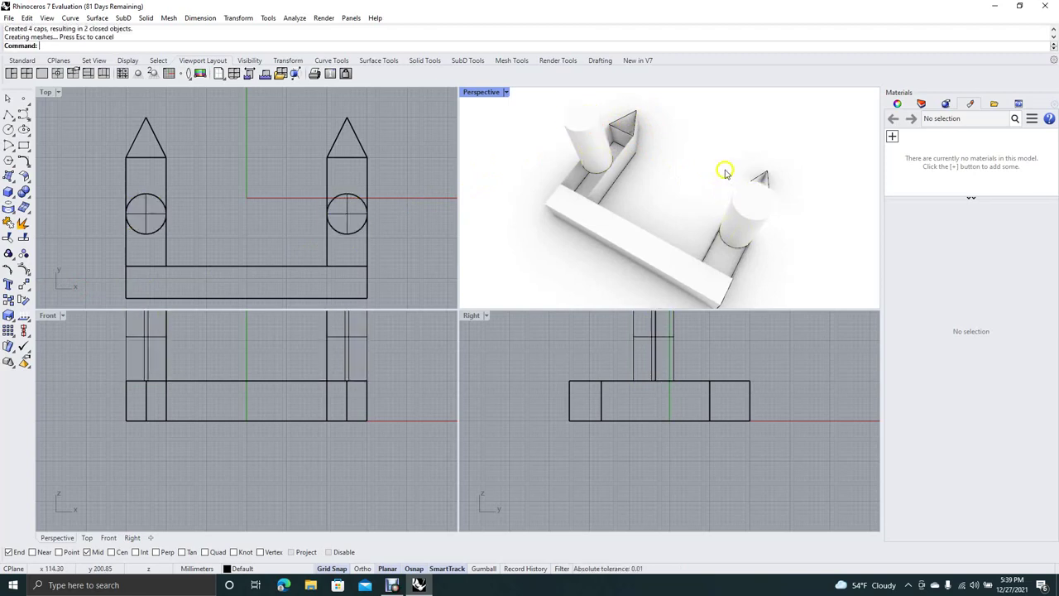
Step: Cap the open ends of the left and right tower boxes
click(510, 167)
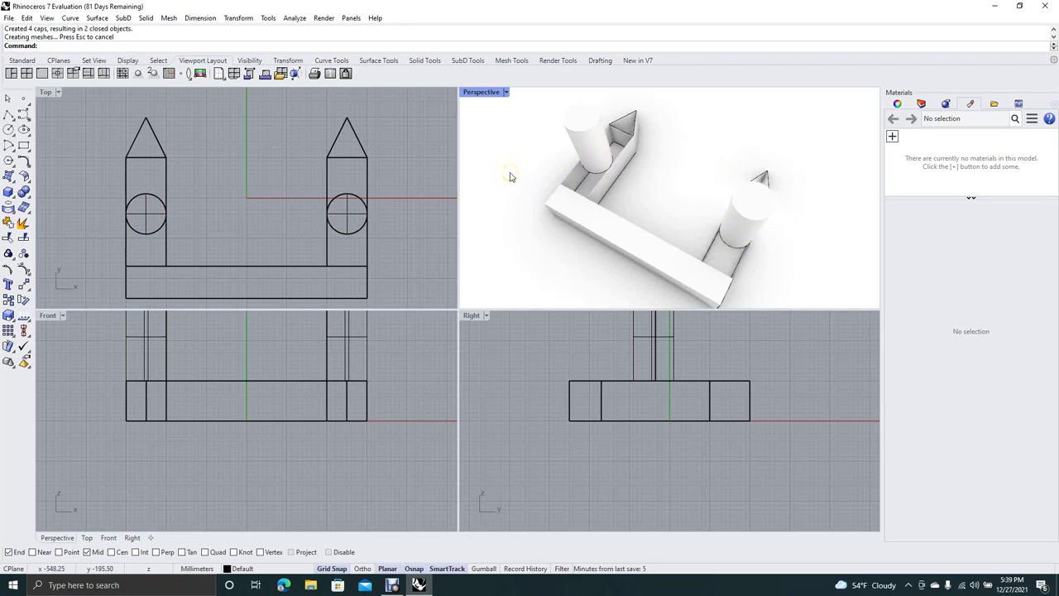
right_click(510, 176)
click(612, 180)
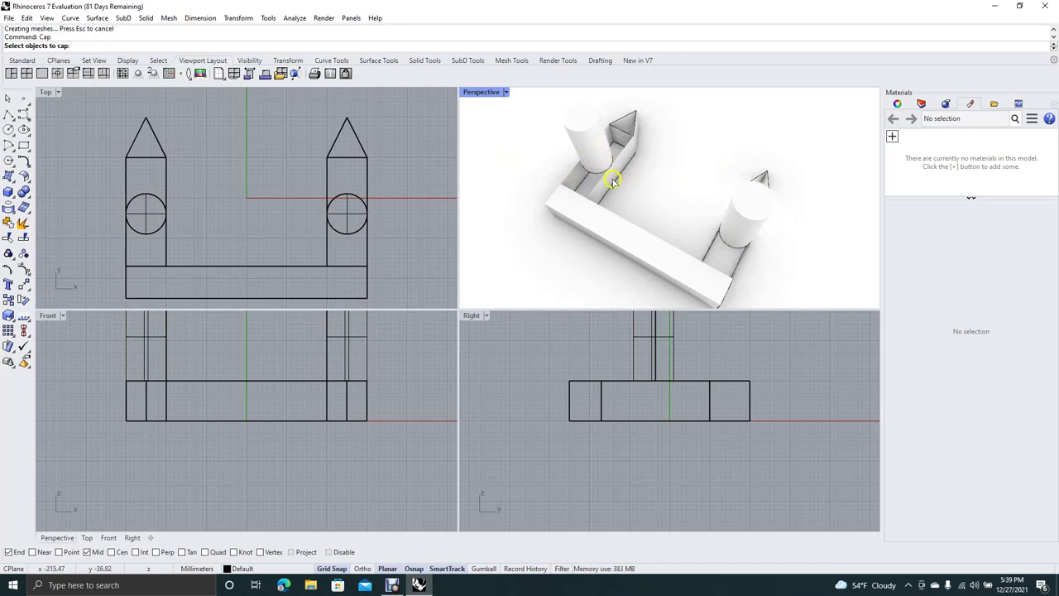
click(600, 182)
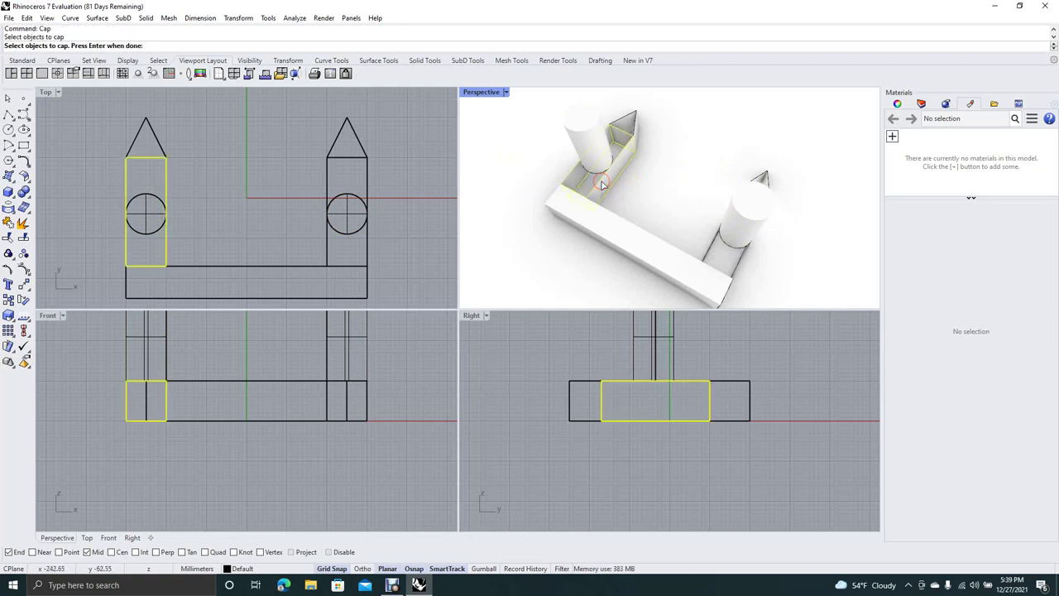
click(709, 251)
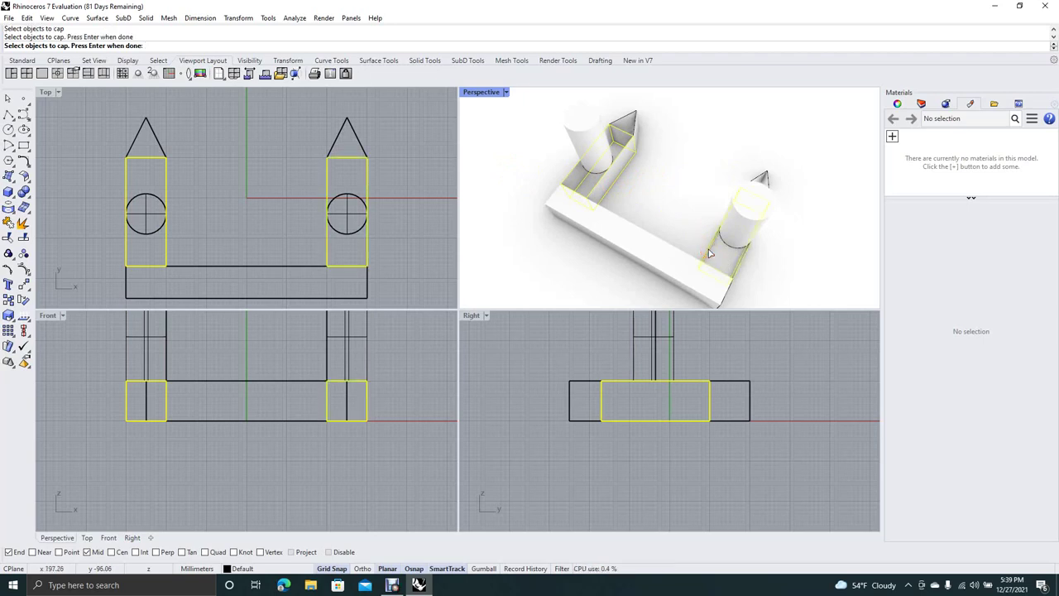
key(Return)
Step: Cap the open ends of the left and right pointed prisms
click(699, 176)
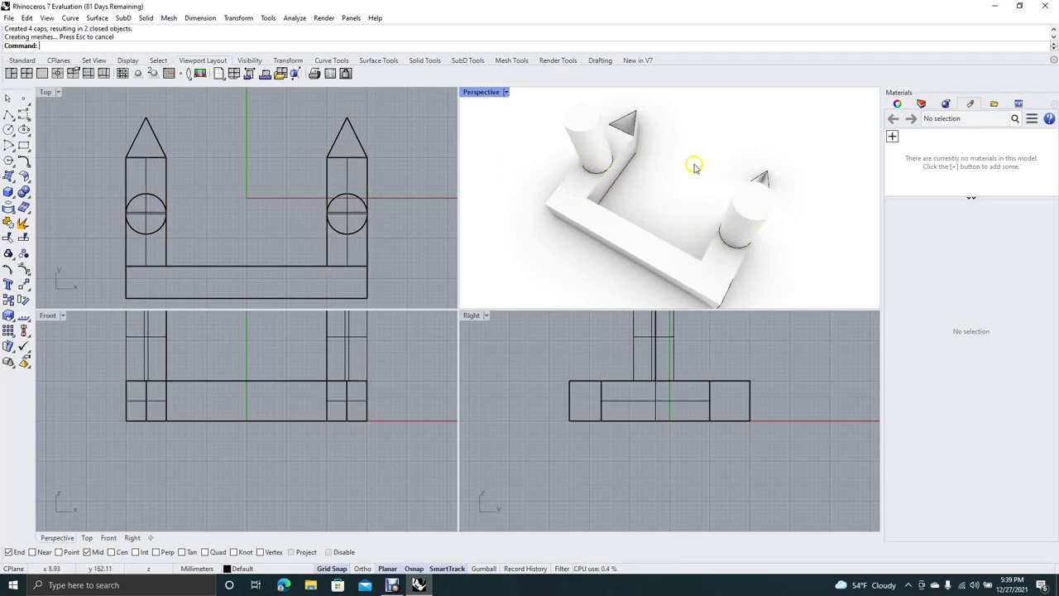
mouse_move(695, 166)
right_down()
mouse_move(695, 152)
mouse_move(687, 178)
right_up()
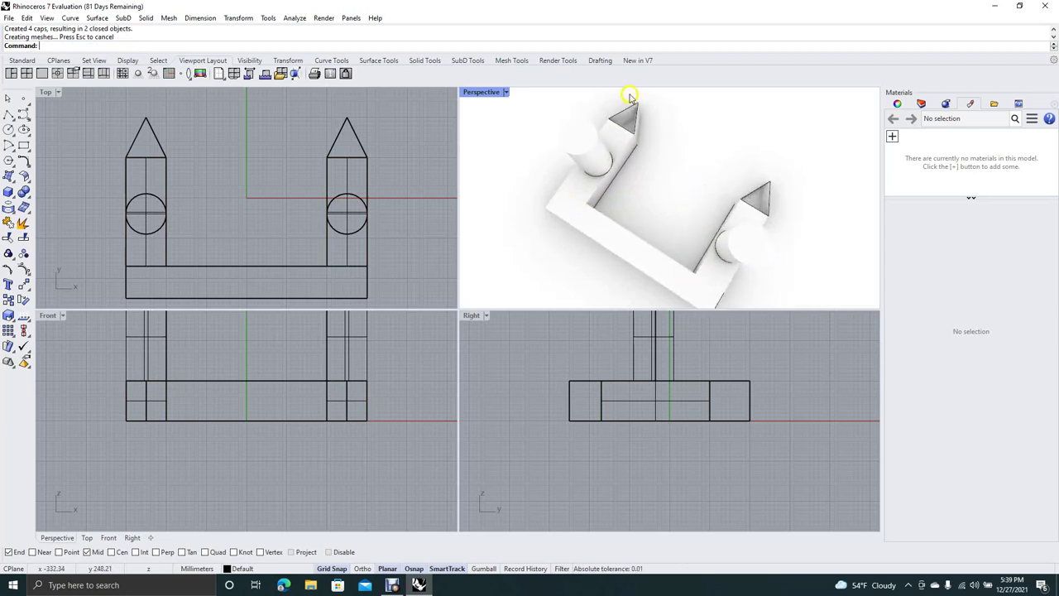
right_click(683, 240)
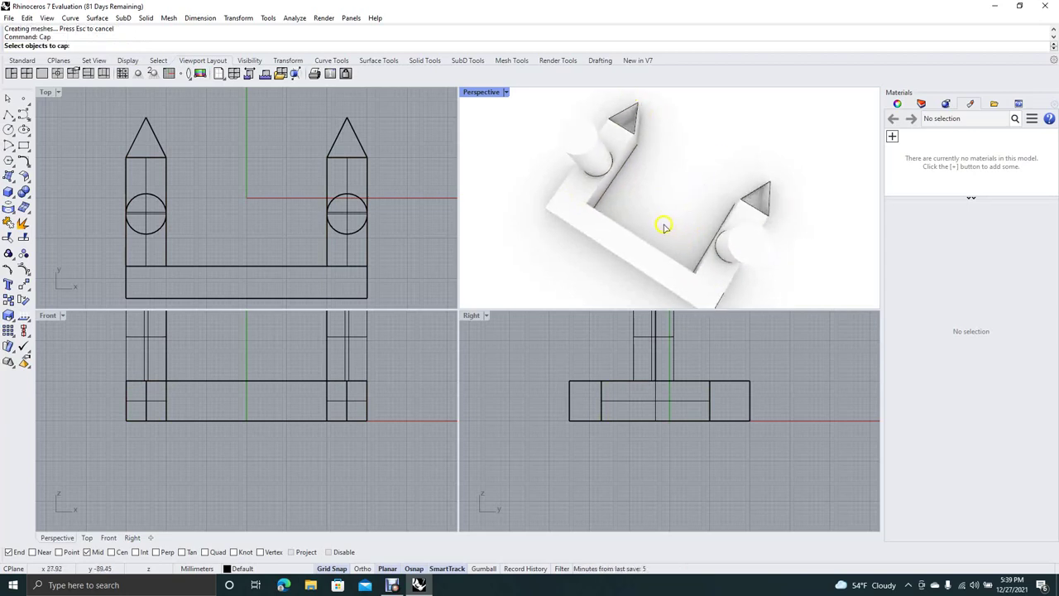
click(634, 122)
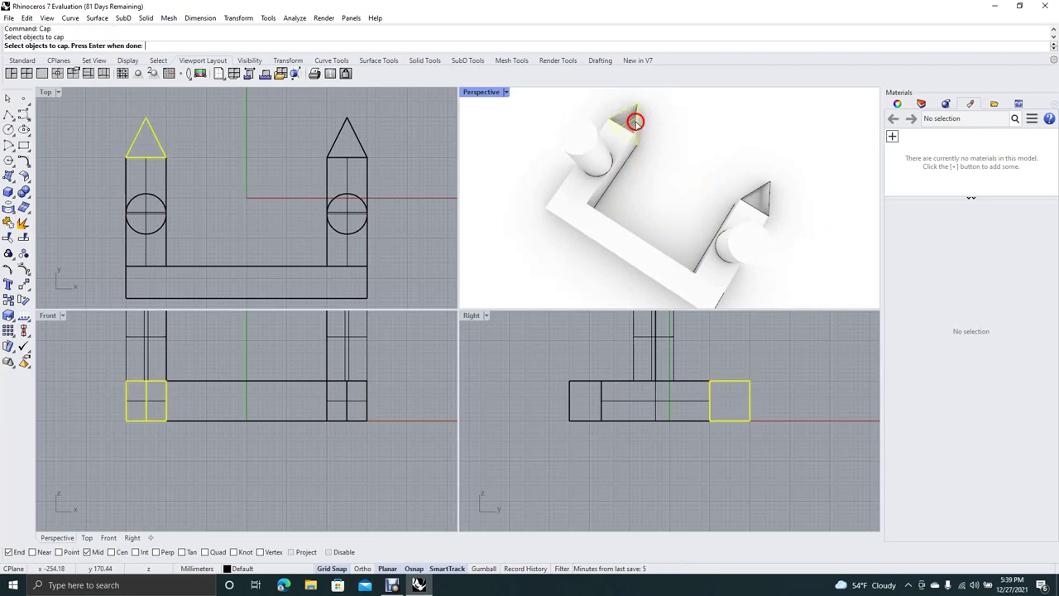
click(751, 202)
click(753, 196)
key(Return)
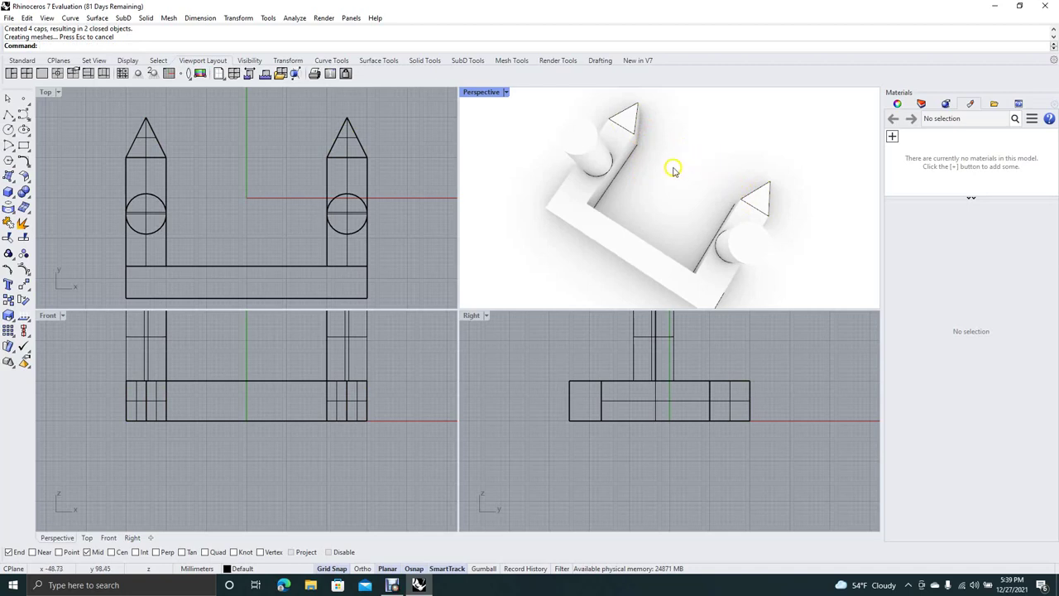
Step: Cap both ends of the long bottom bar and confirm it is a closed polysurface
right_drag(673, 168, 704, 177)
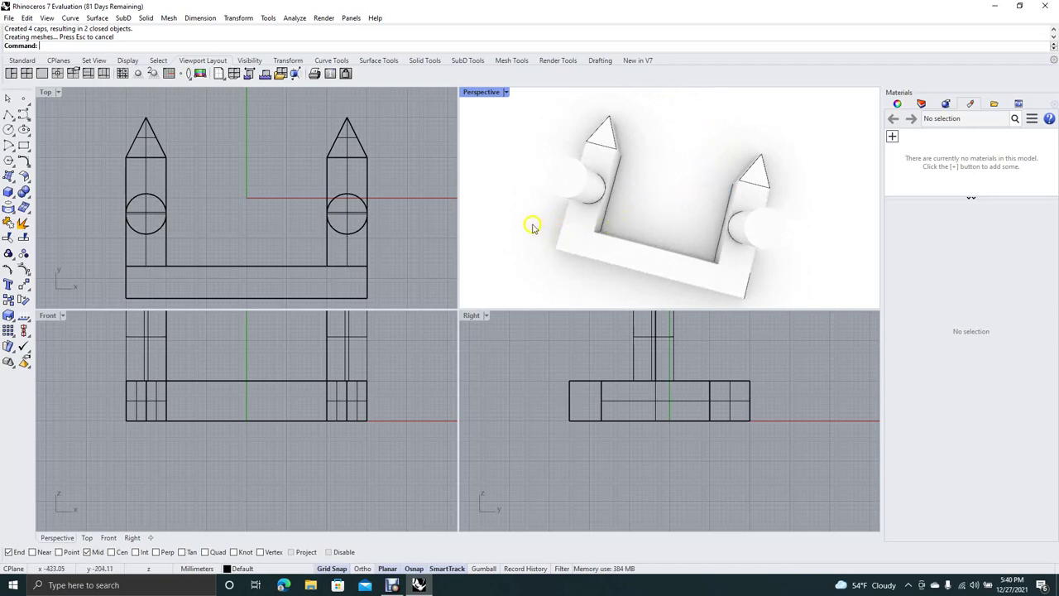
right_drag(532, 225, 487, 130)
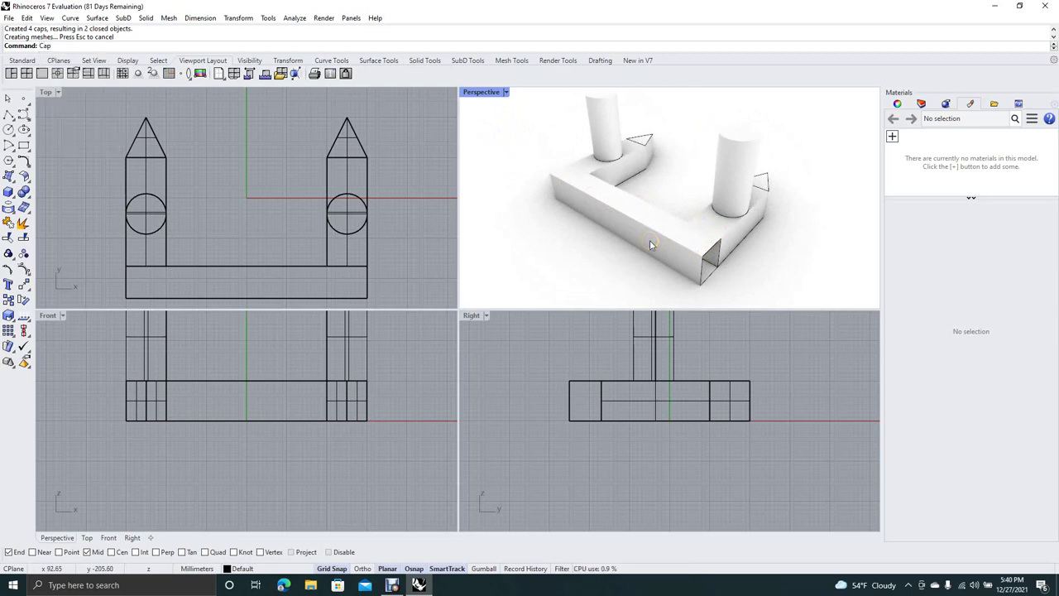
key(Return)
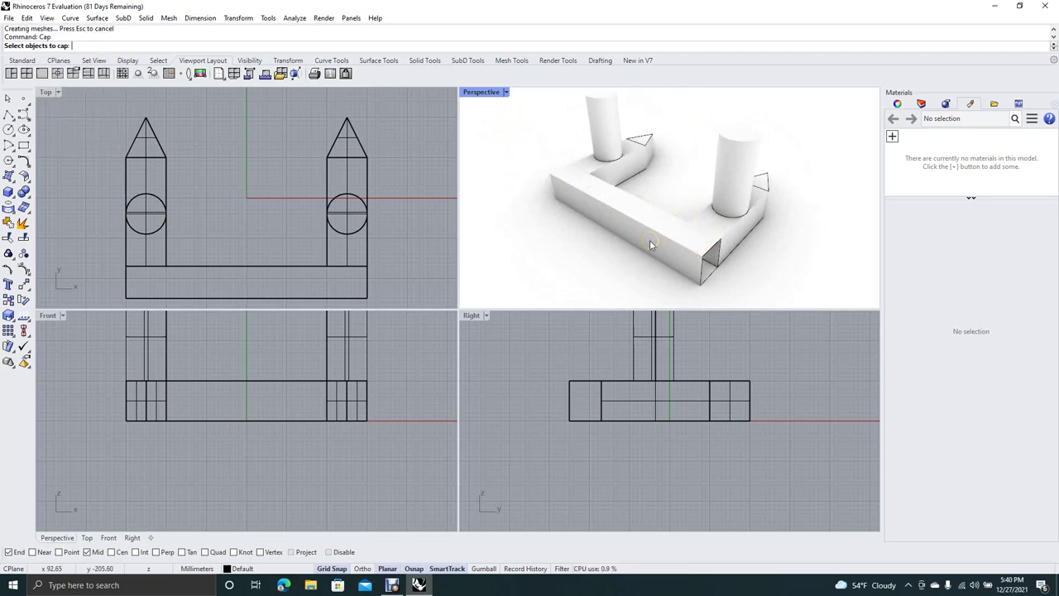
click(708, 252)
key(Return)
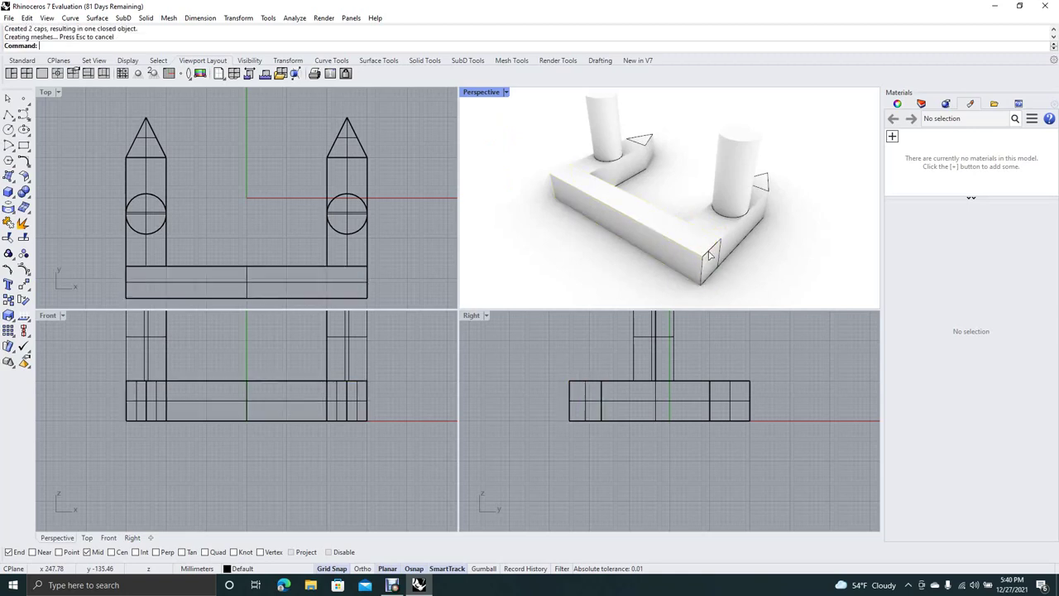
click(614, 237)
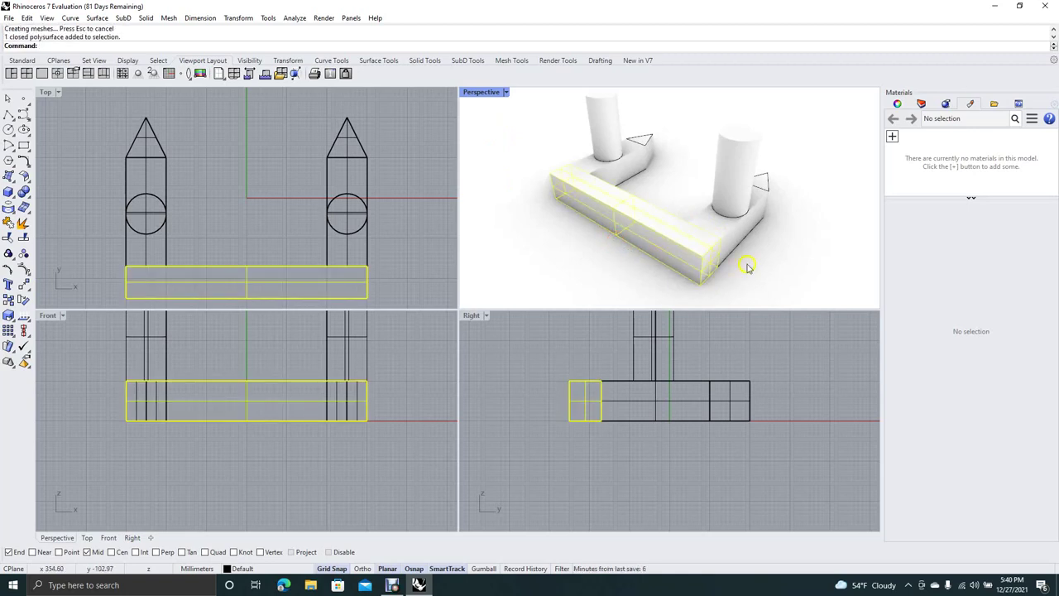
click(770, 251)
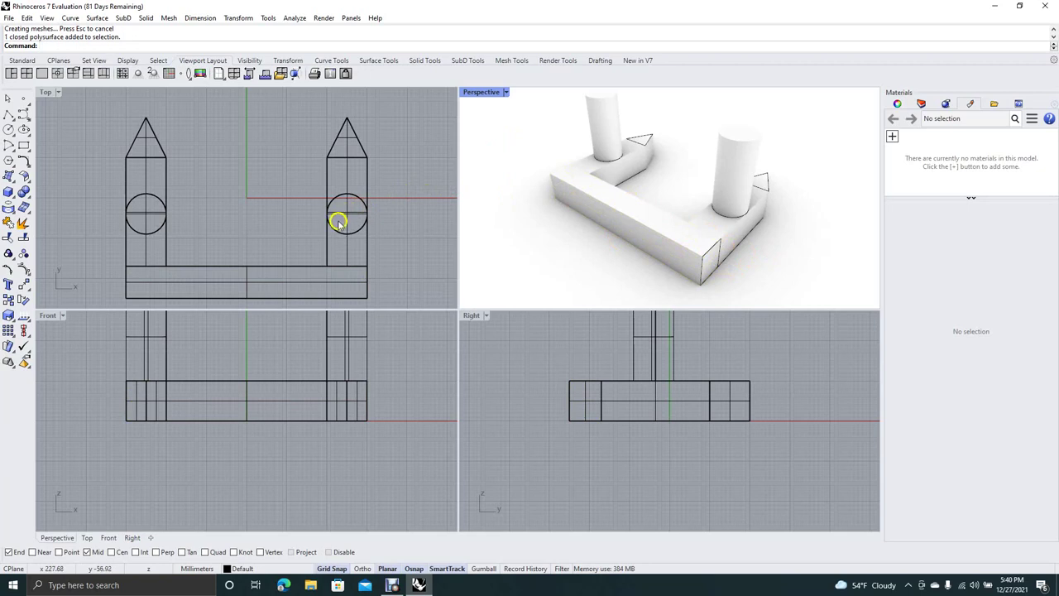
right_drag(508, 160, 540, 223)
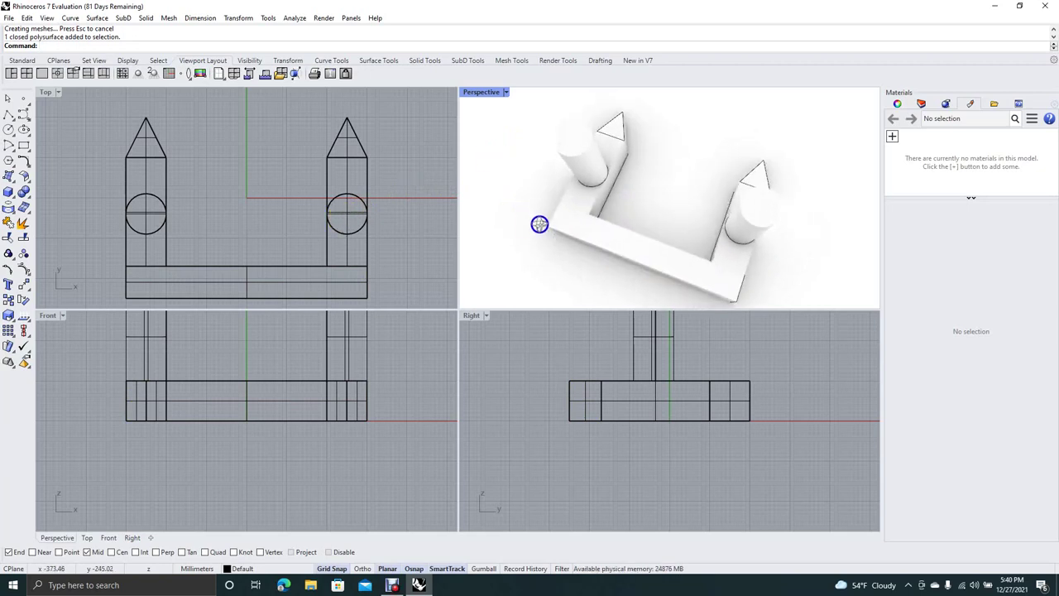
Step: Copy the left pointed prism from its base midpoint to the bar's midpoint
click(139, 135)
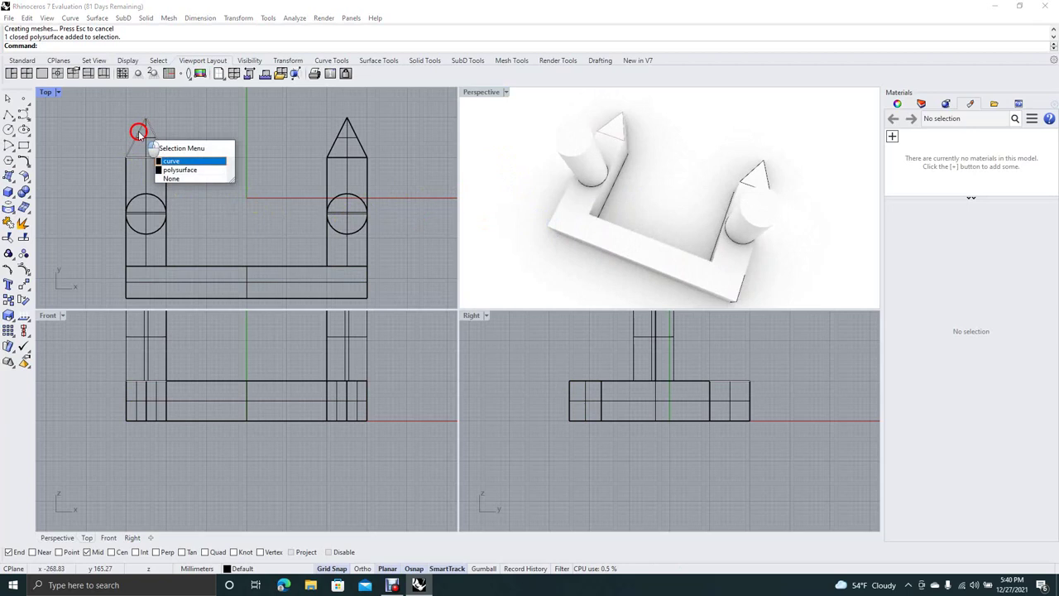
click(172, 162)
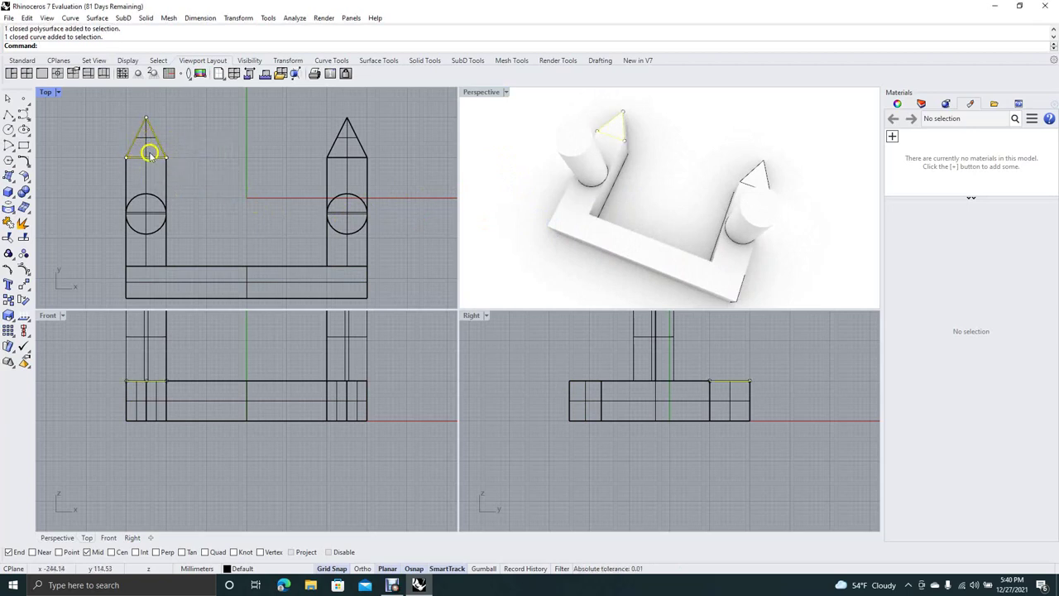
click(177, 142)
drag(107, 100, 181, 158)
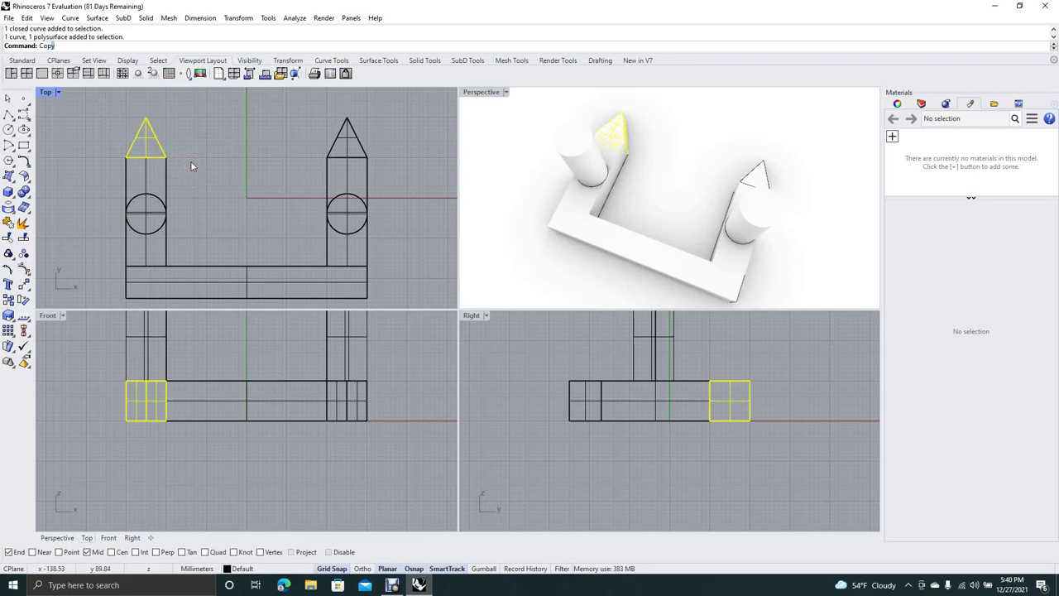
key(Return)
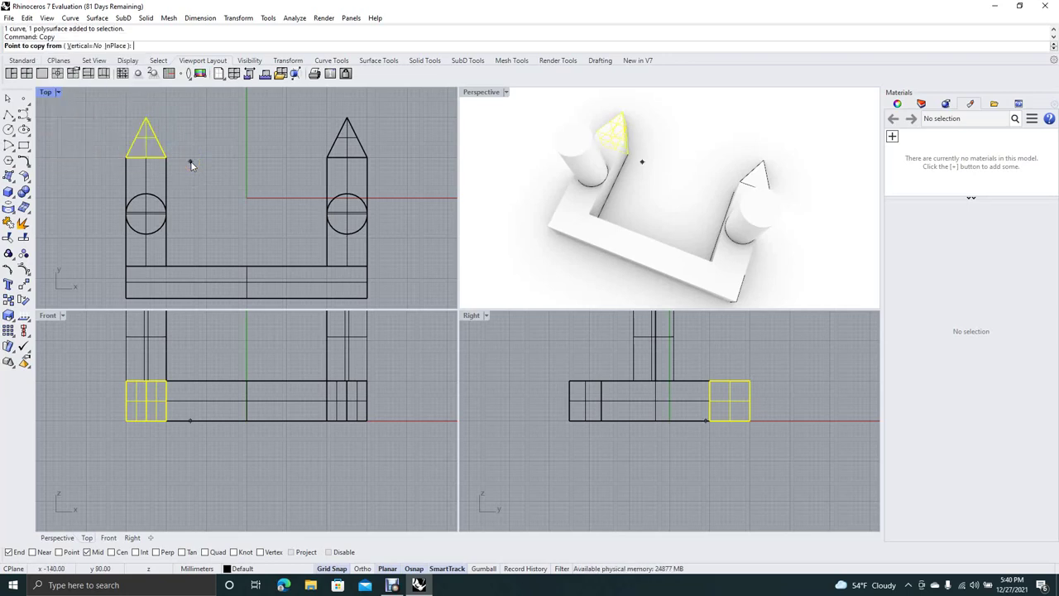
click(146, 155)
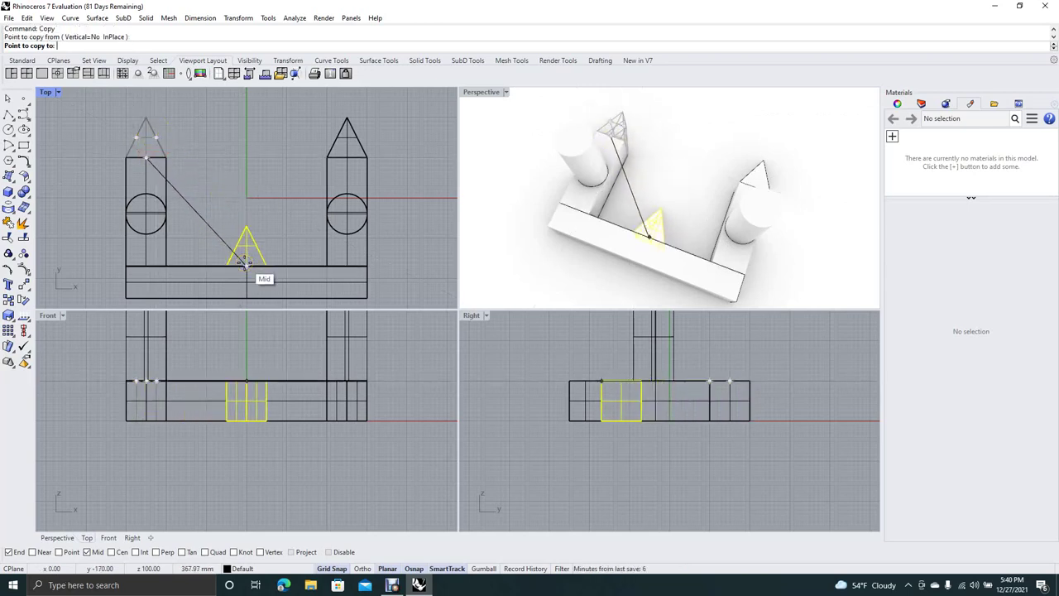
click(245, 264)
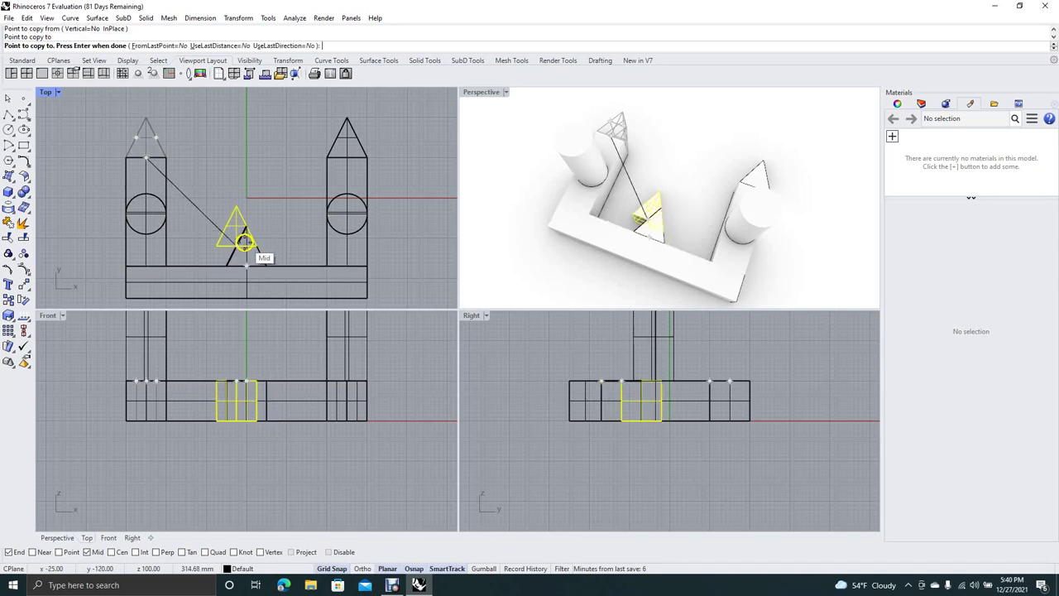
key(Return)
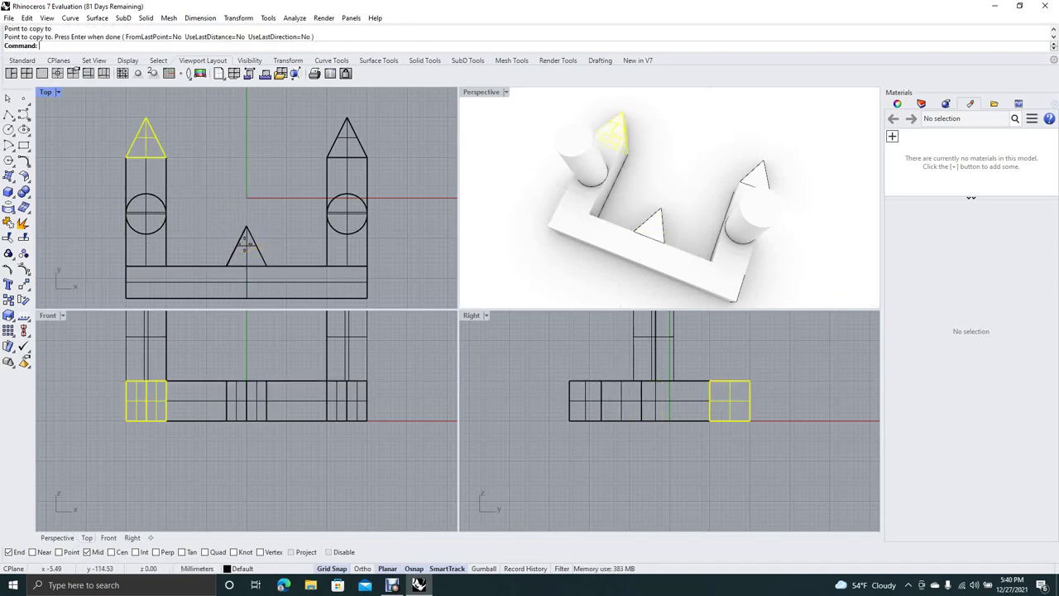
click(508, 168)
right_drag(508, 169, 521, 210)
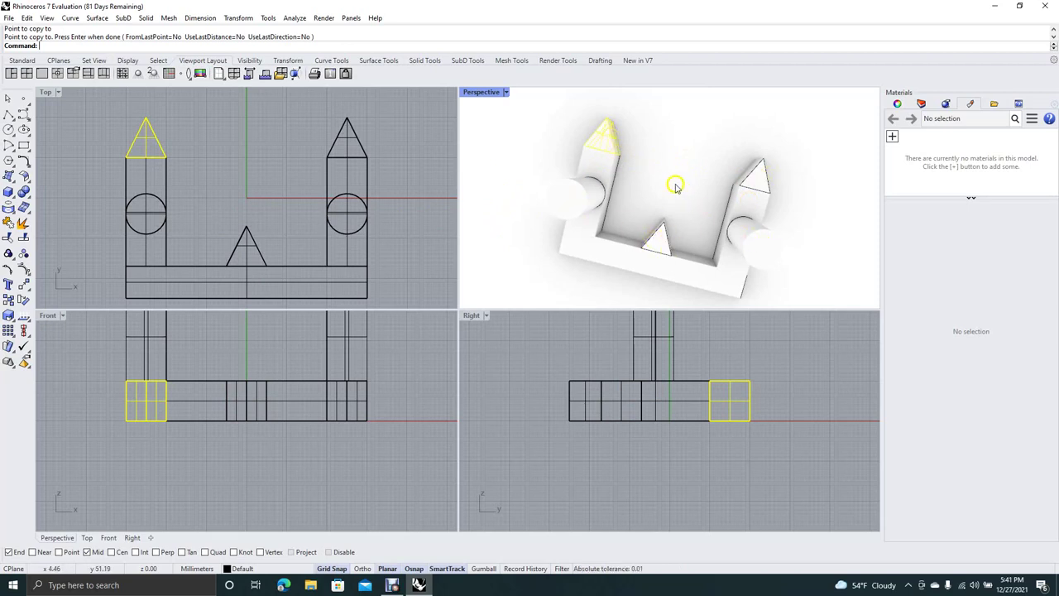
right_drag(678, 192, 687, 143)
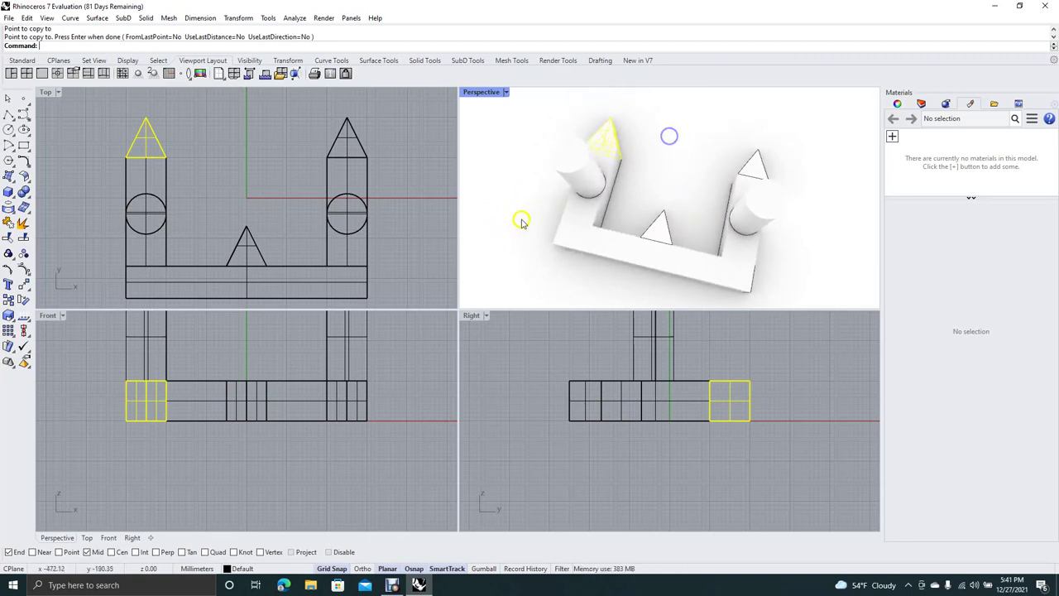